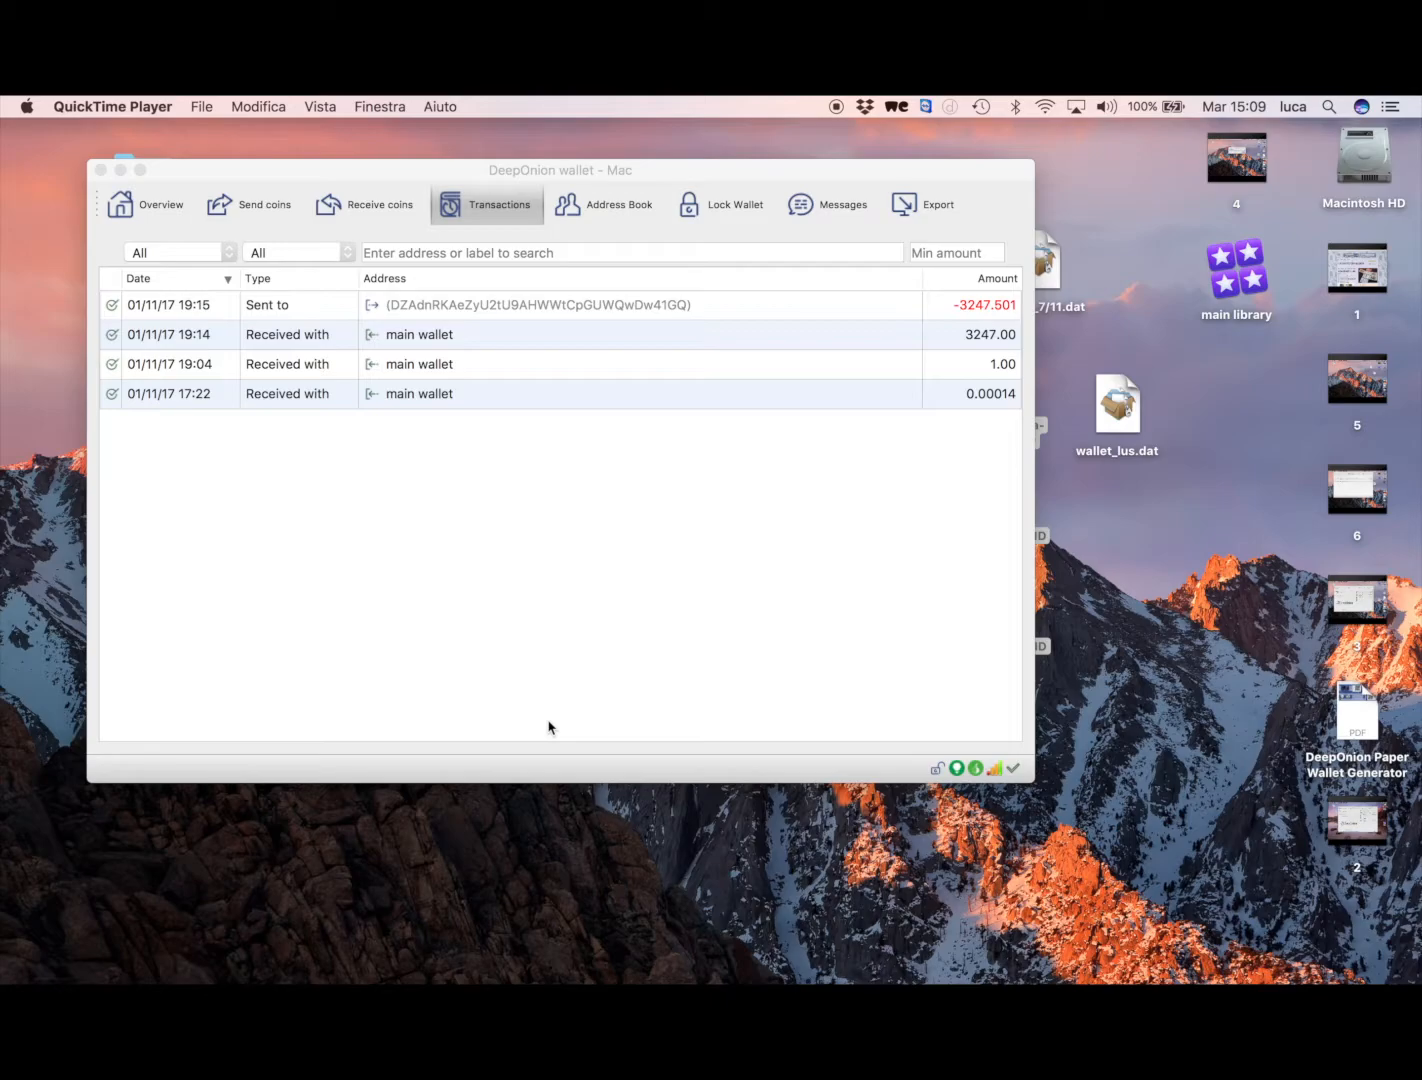
- Open the DeepOnion Paper Wallet Generator PDF from the desktop and copy the paper wallet's public address
{"action": "left_click_drag", "start_coordinate": [659, 178], "coordinate": [670, 178]}
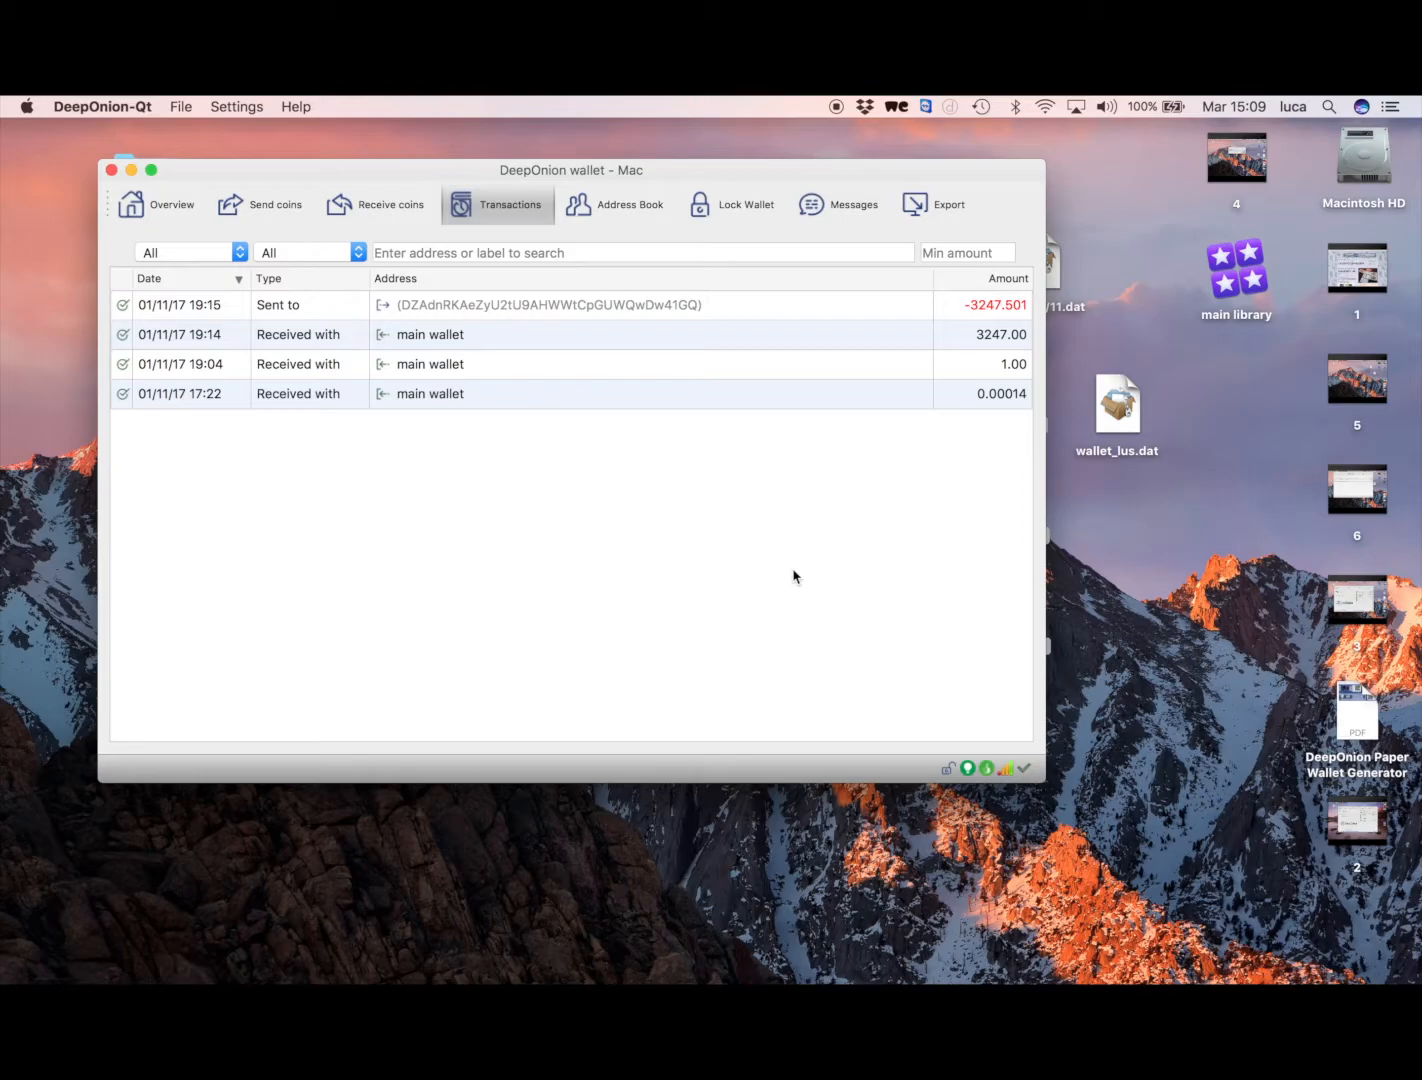
{"action": "left_click_drag", "start_coordinate": [729, 172], "coordinate": [757, 174]}
{"action": "double_click", "coordinate": [1356, 712]}
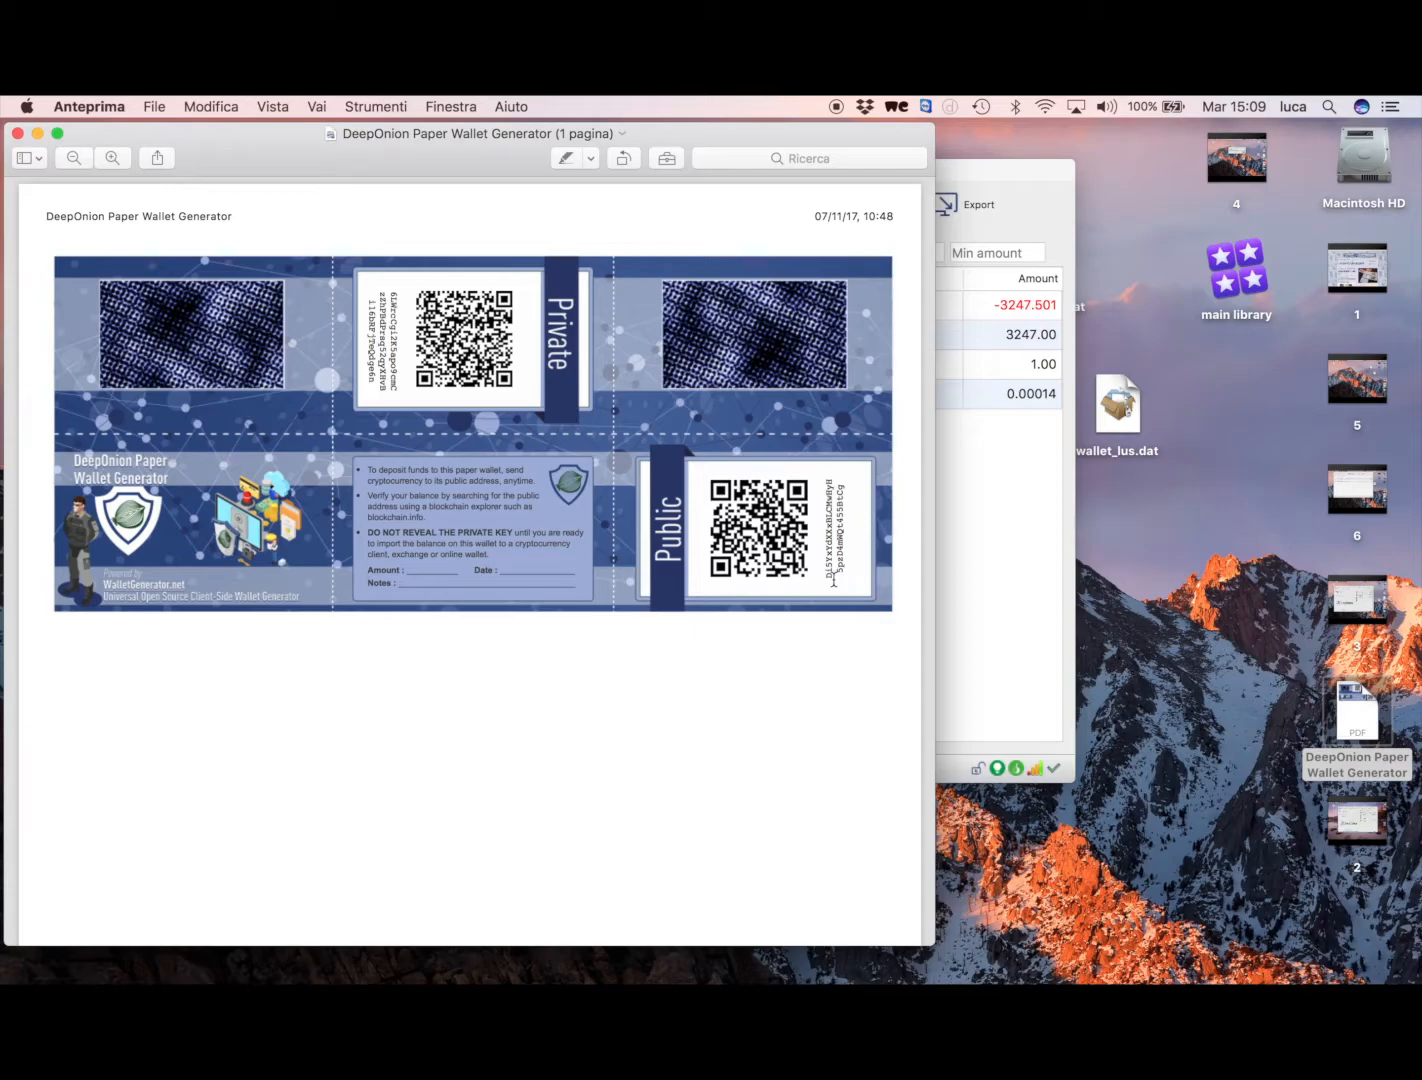
{"action": "left_click_drag", "start_coordinate": [835, 578], "coordinate": [836, 481]}
{"action": "key", "text": "super+c"}
- Switch to the prohashing.com page in the browser and load the block explorer for the coin Deeponion
{"action": "key", "text": "ctrl+Right"}
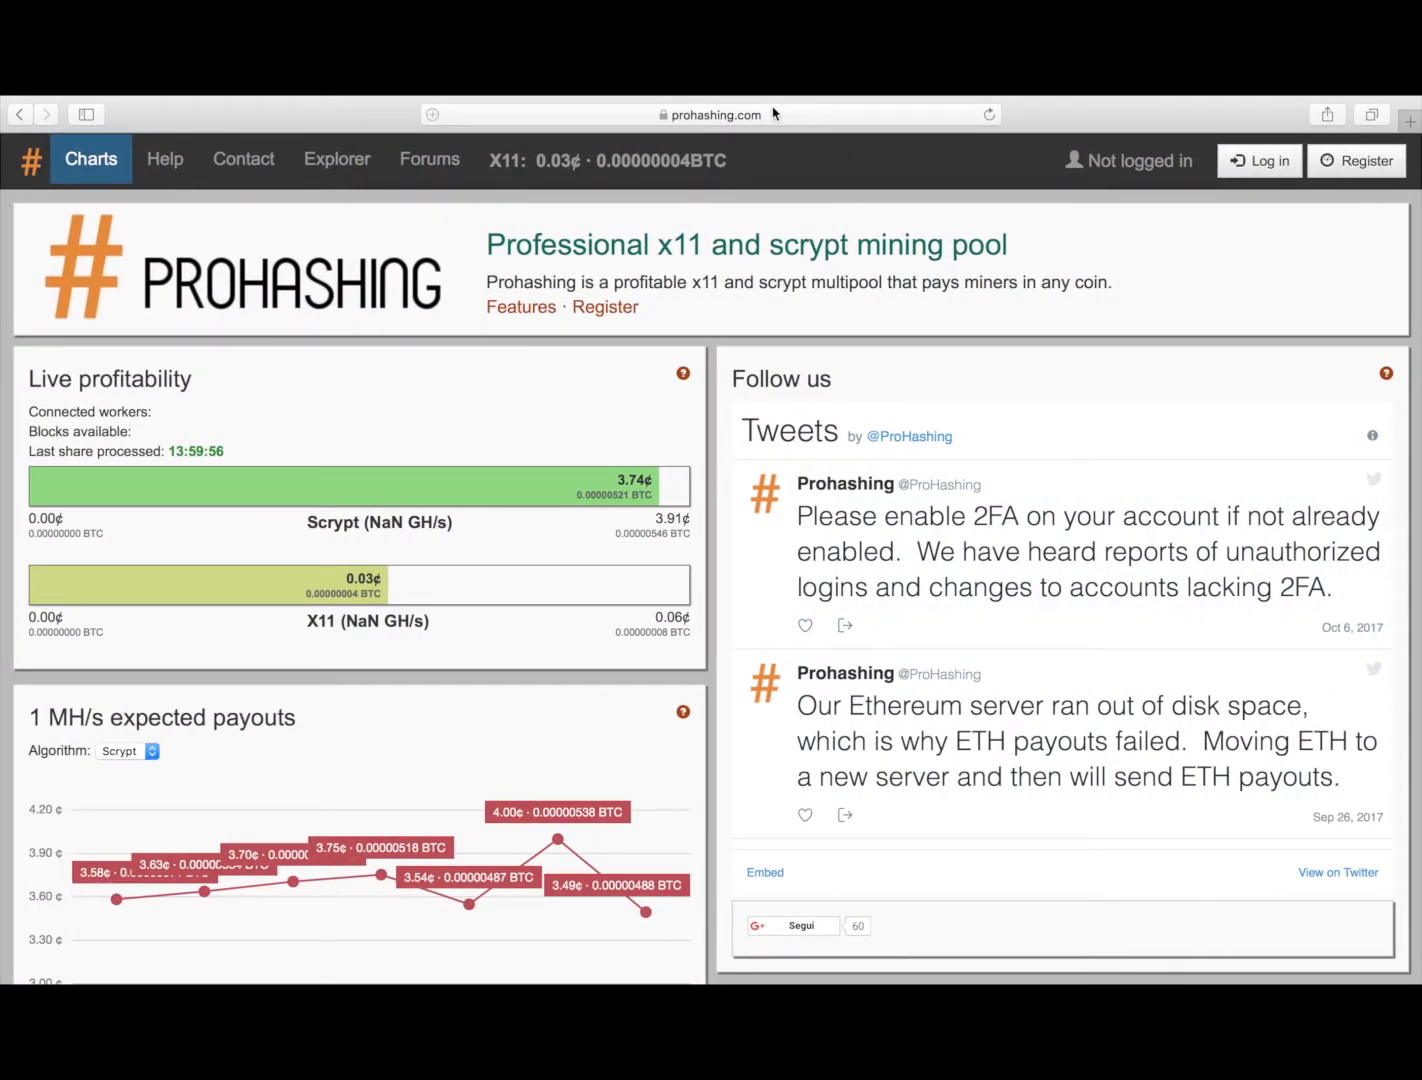
{"action": "left_click", "coordinate": [345, 160]}
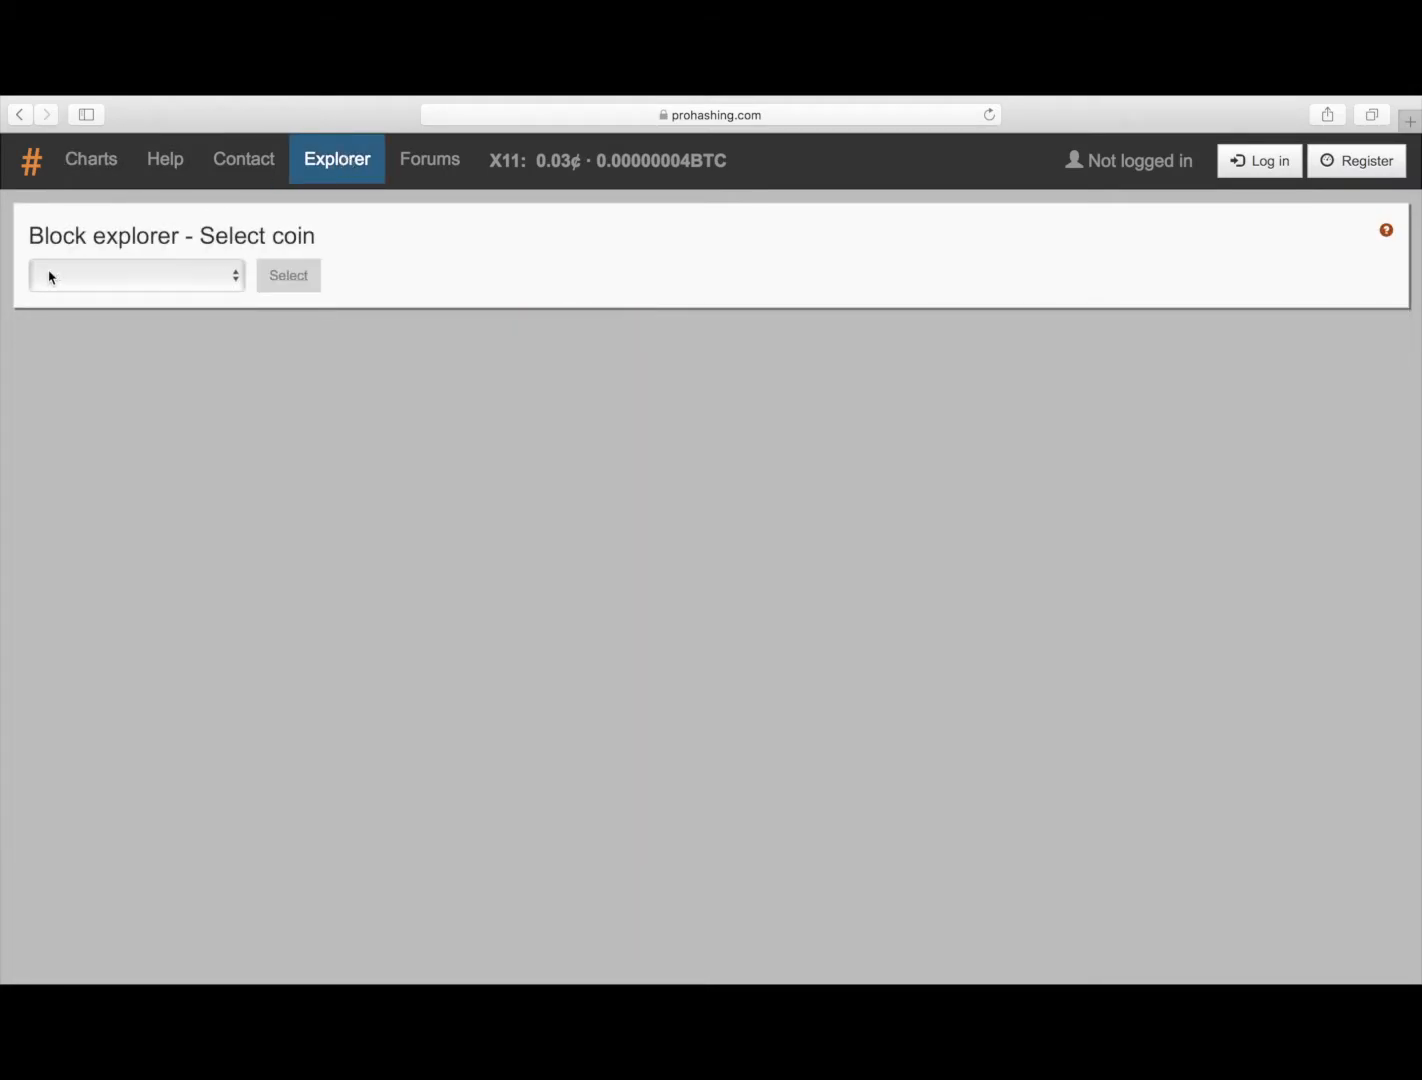
{"action": "left_click", "coordinate": [48, 276]}
{"action": "scroll", "coordinate": [68, 775], "scroll_direction": "down", "scroll_amount": 20}
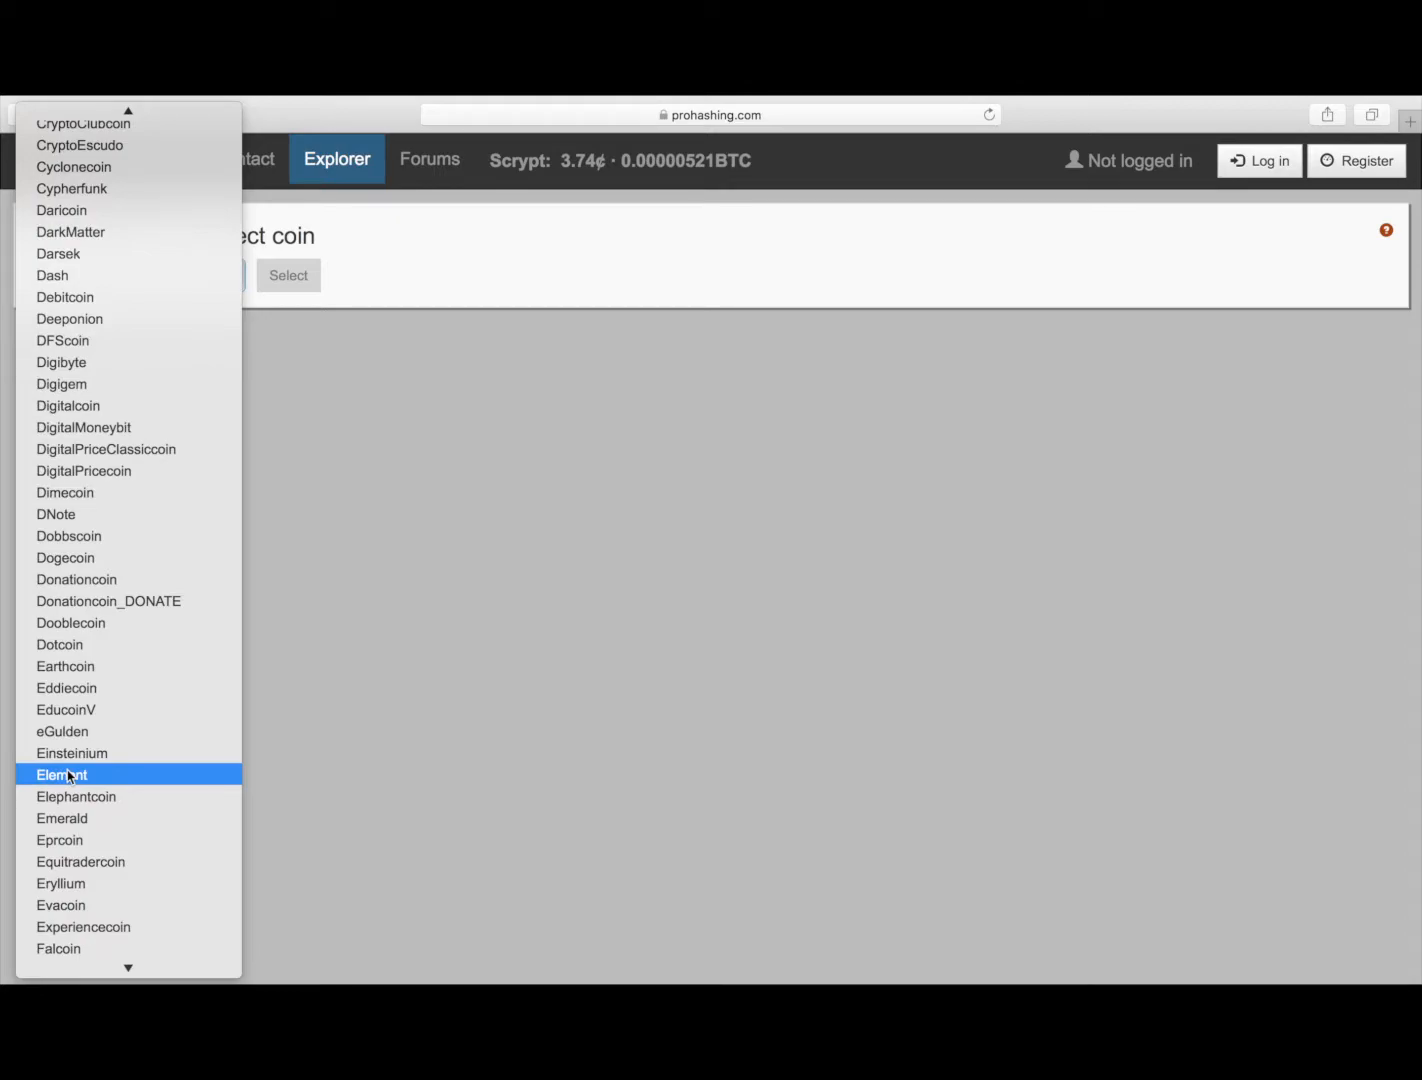
{"action": "left_click", "coordinate": [163, 320]}
{"action": "left_click", "coordinate": [300, 276]}
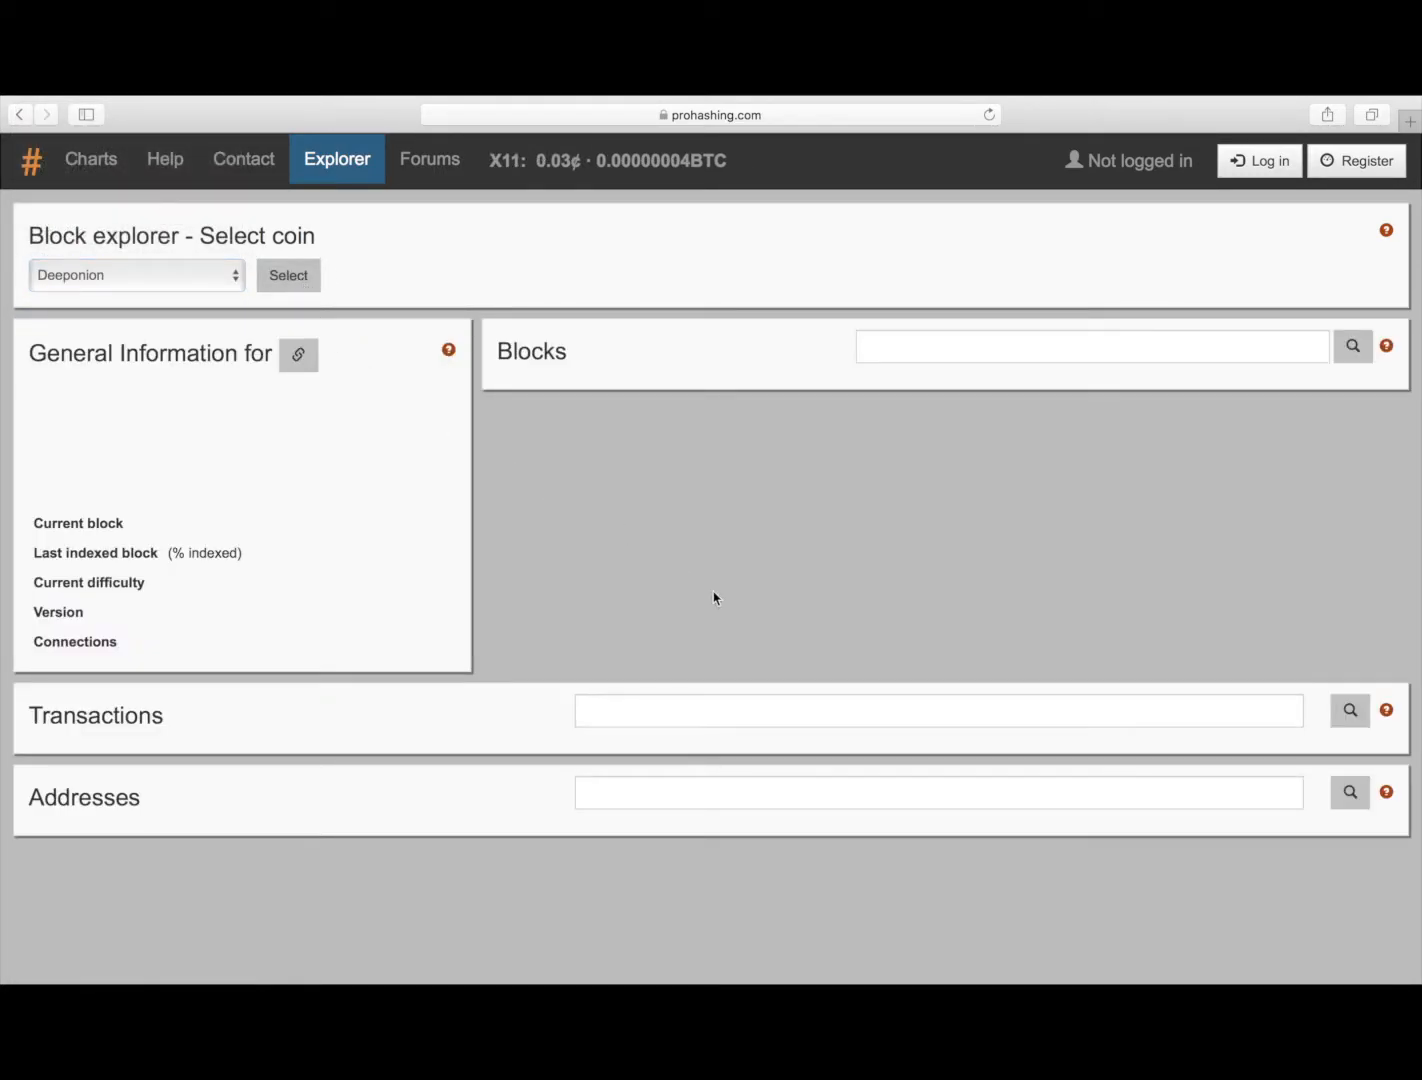
- Paste the copied public address into the explorer's Addresses search and run the lookup
{"action": "scroll", "coordinate": [636, 775], "scroll_direction": "down", "scroll_amount": 3}
{"action": "left_click", "coordinate": [657, 927]}
{"action": "key", "text": "super+v"}
{"action": "key", "text": "Return"}
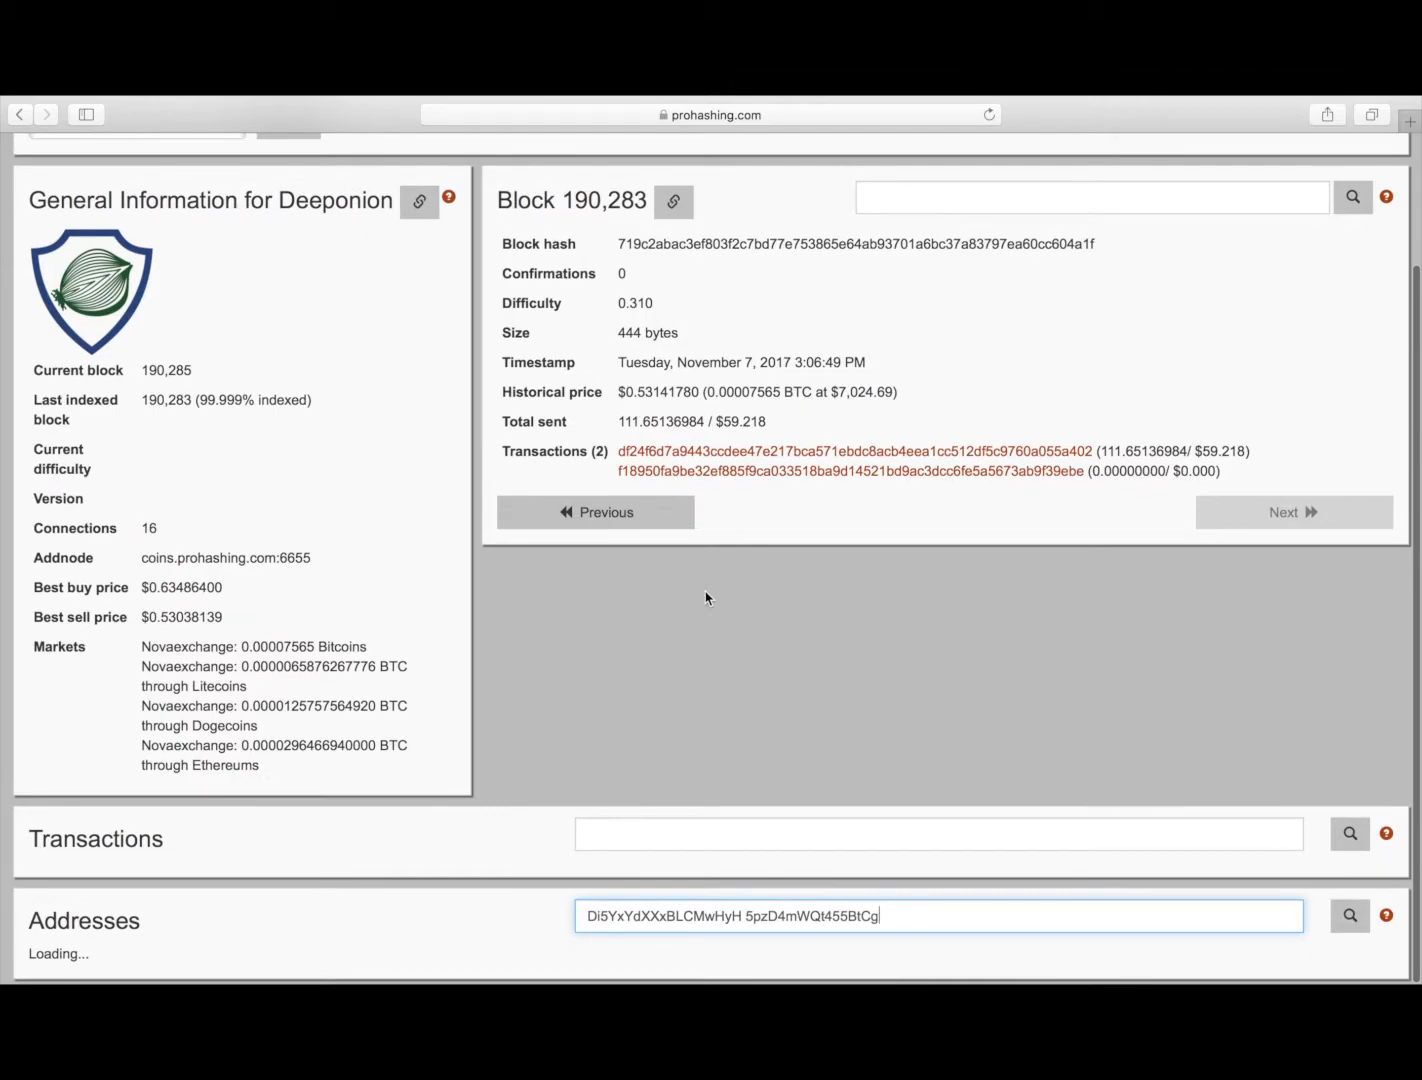
{"action": "scroll", "coordinate": [706, 598], "scroll_direction": "down", "scroll_amount": 2}
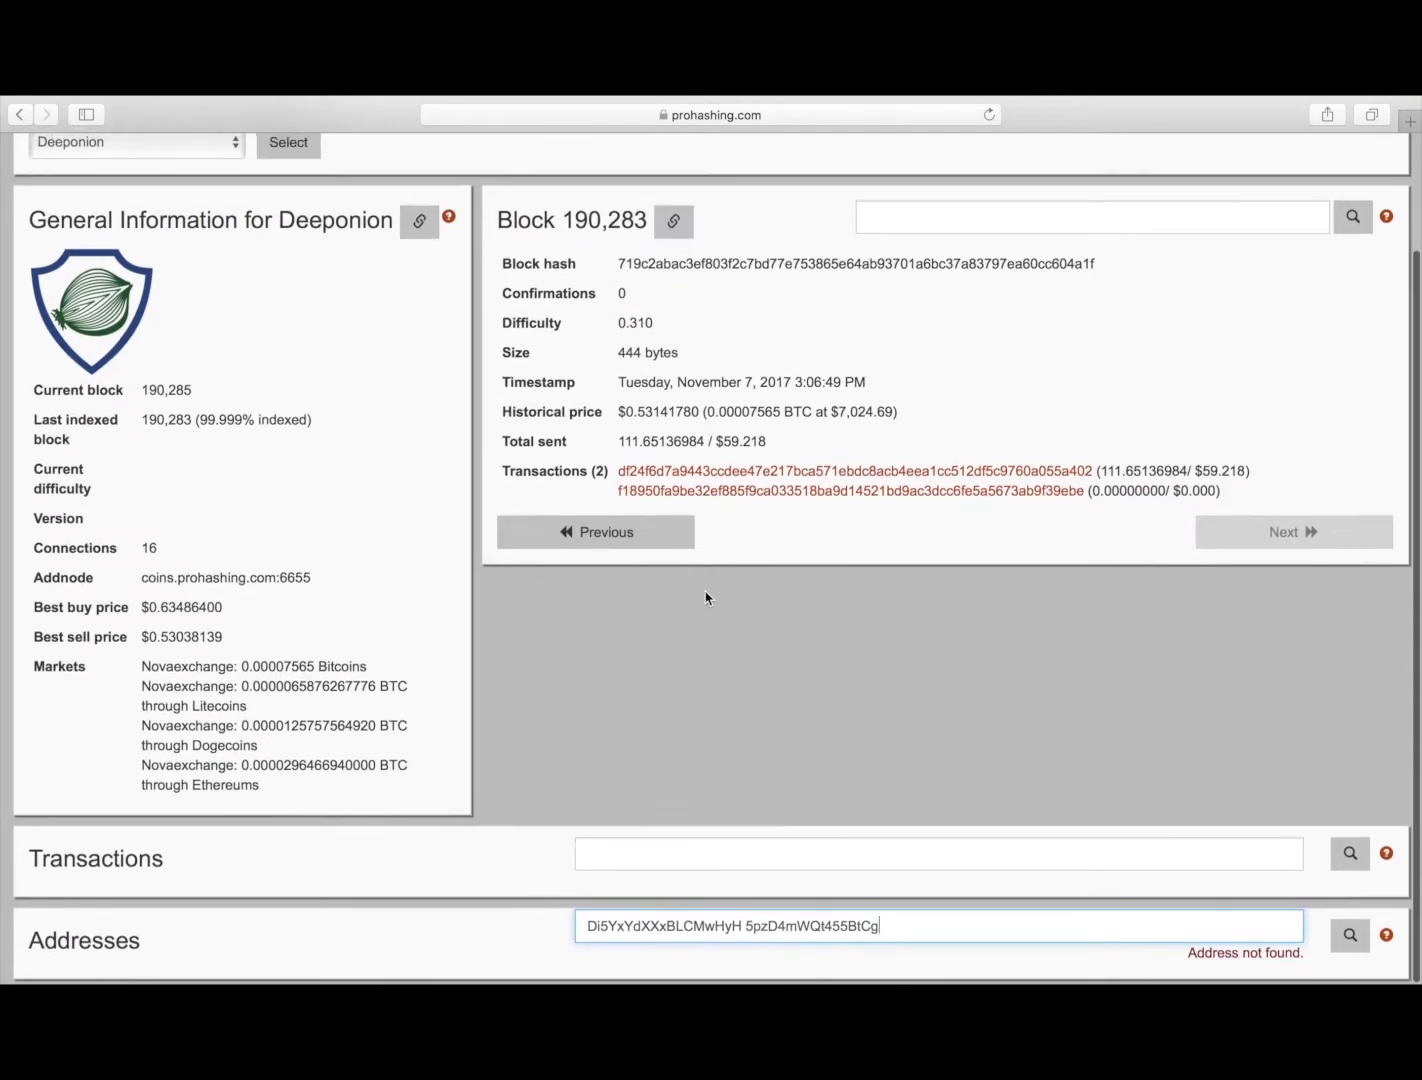
- Remove the stray space inside the pasted address, rerun the lookup and view the address's balance and transactions
{"action": "double_click", "coordinate": [750, 926]}
{"action": "key", "text": "Left"}
{"action": "key", "text": "BackSpace"}
{"action": "key", "text": "Return"}
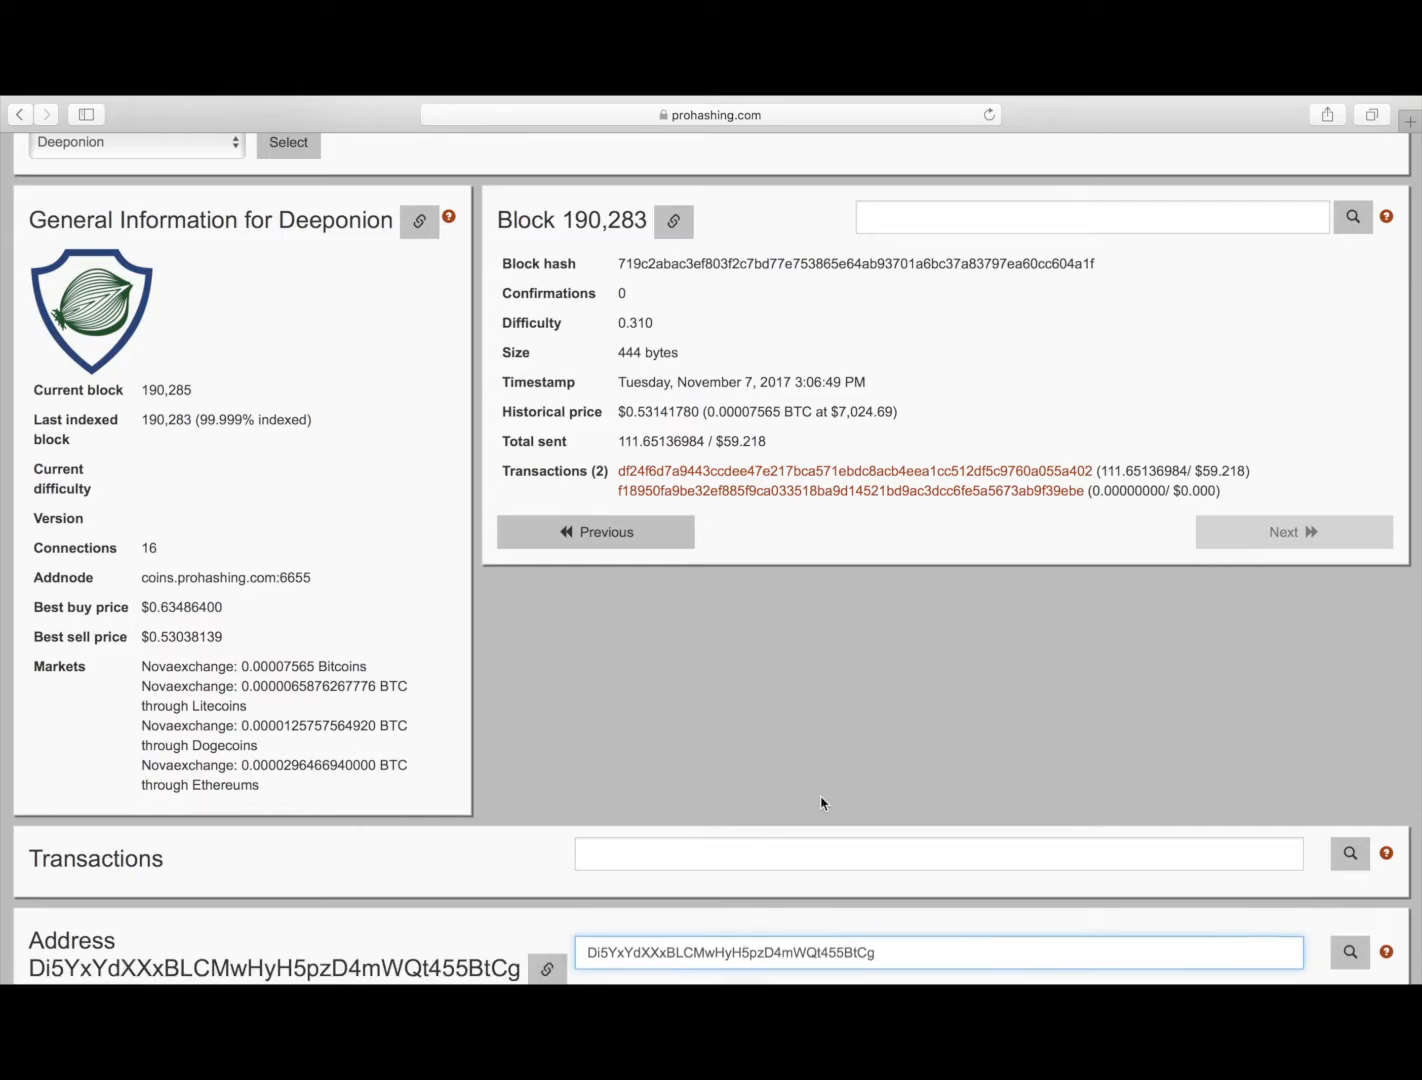
{"action": "scroll", "coordinate": [822, 800], "scroll_direction": "down", "scroll_amount": 5}
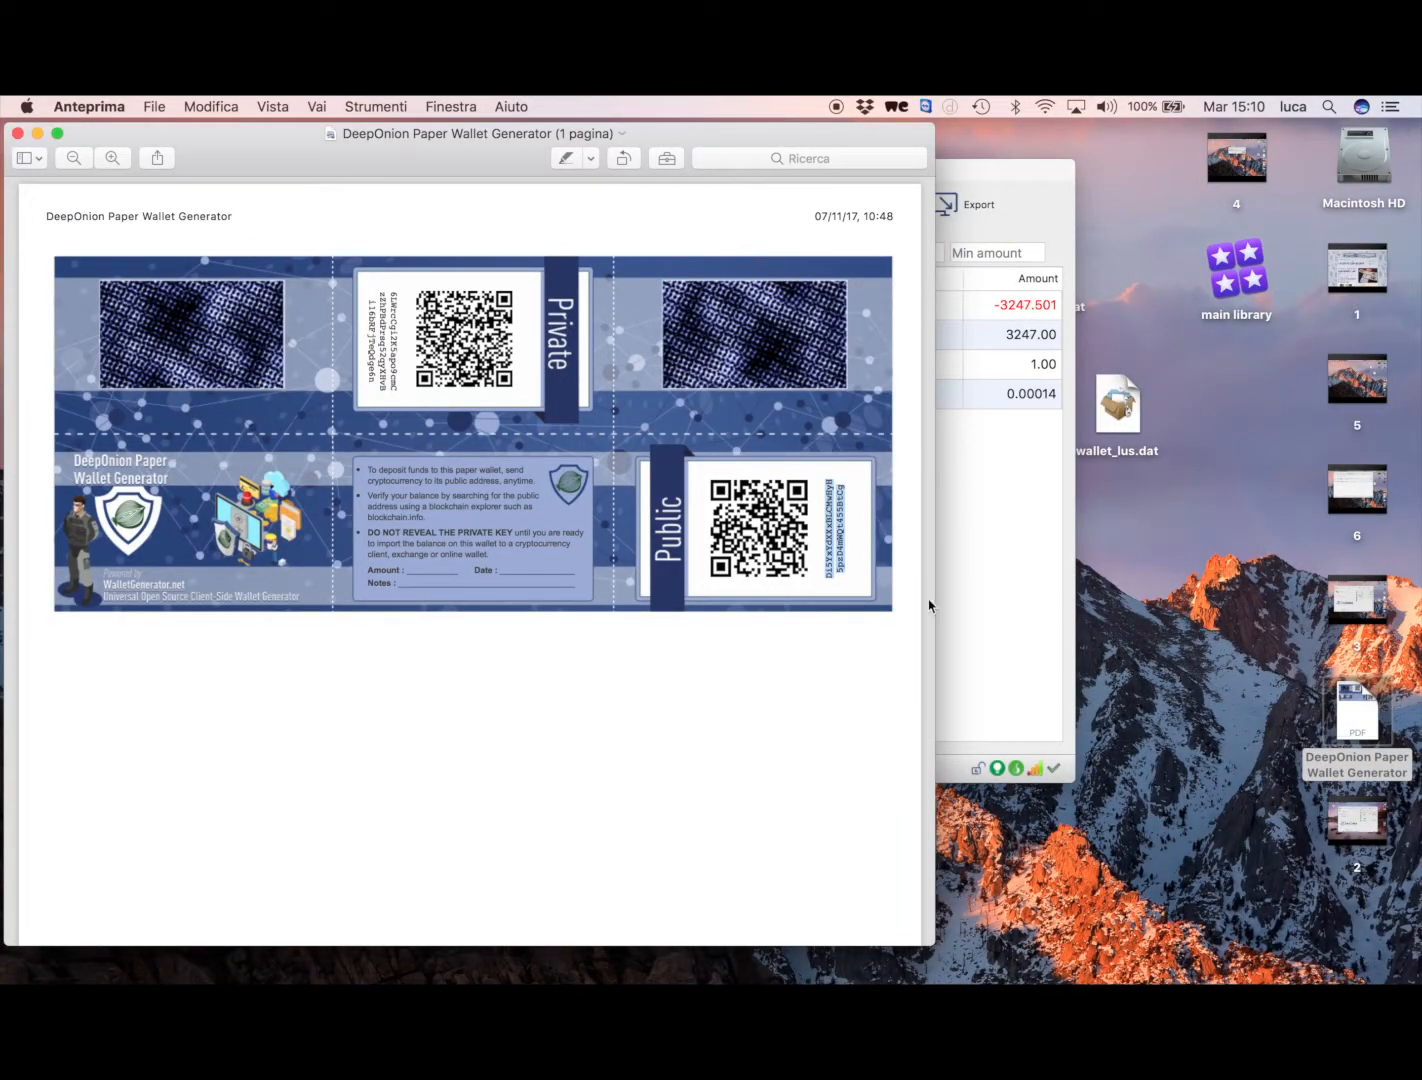
- Compare the wallet's transaction list and the paper wallet PDF with the address balance and transaction in the block explorer
{"action": "left_click", "coordinate": [983, 580]}
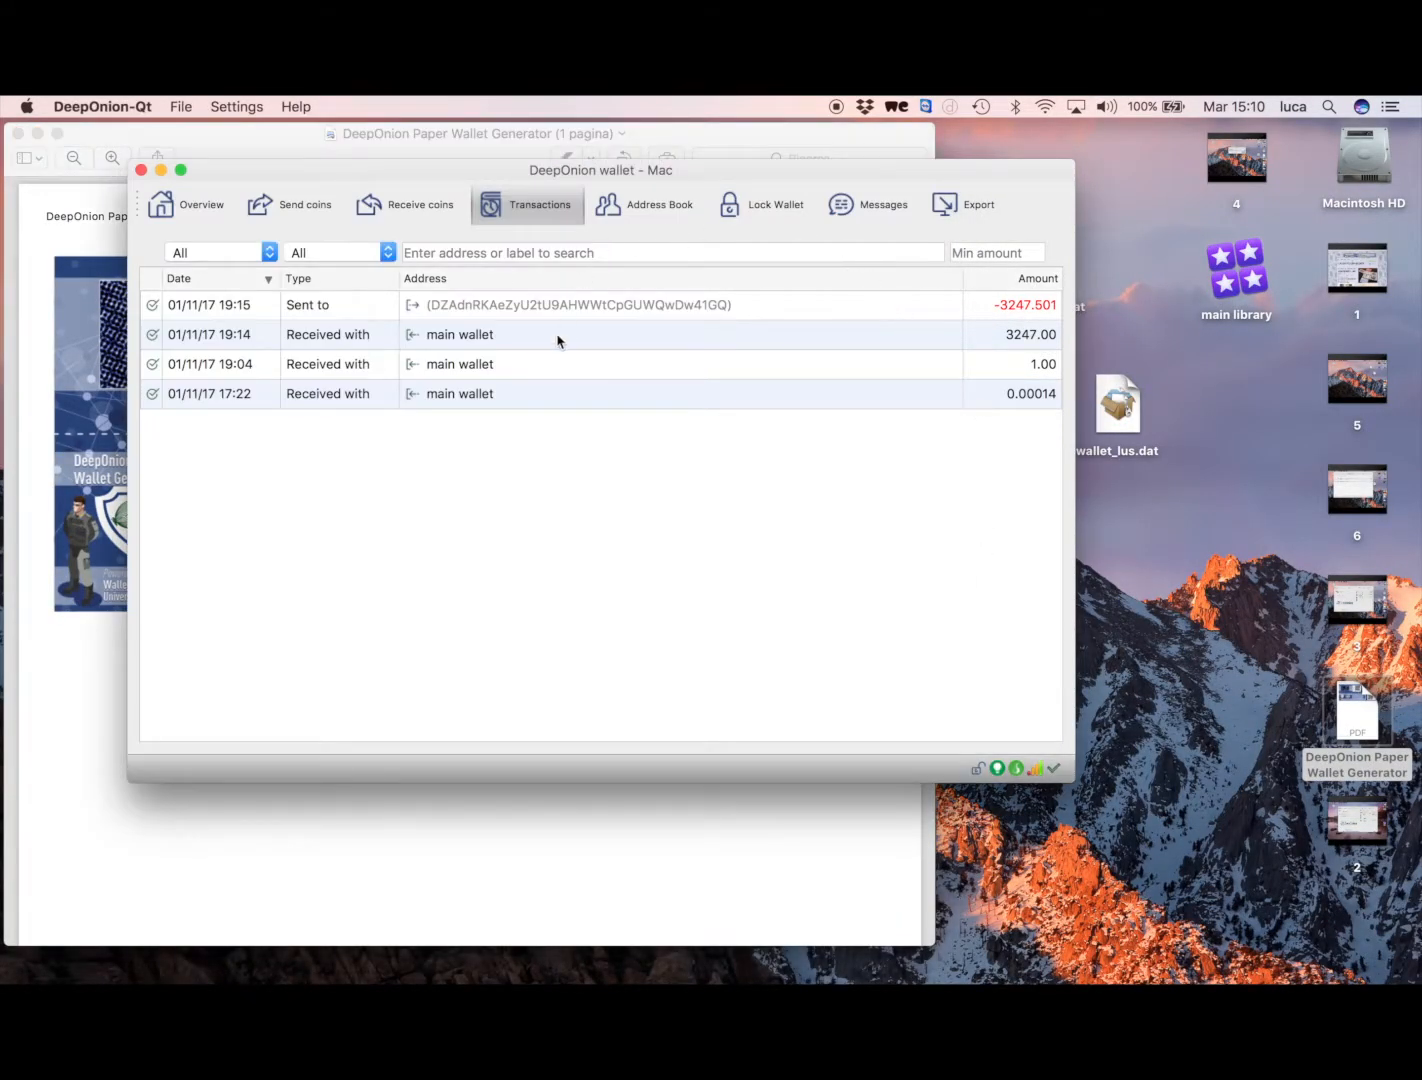
{"action": "left_click", "coordinate": [771, 849]}
{"action": "key", "text": "ctrl+Right"}
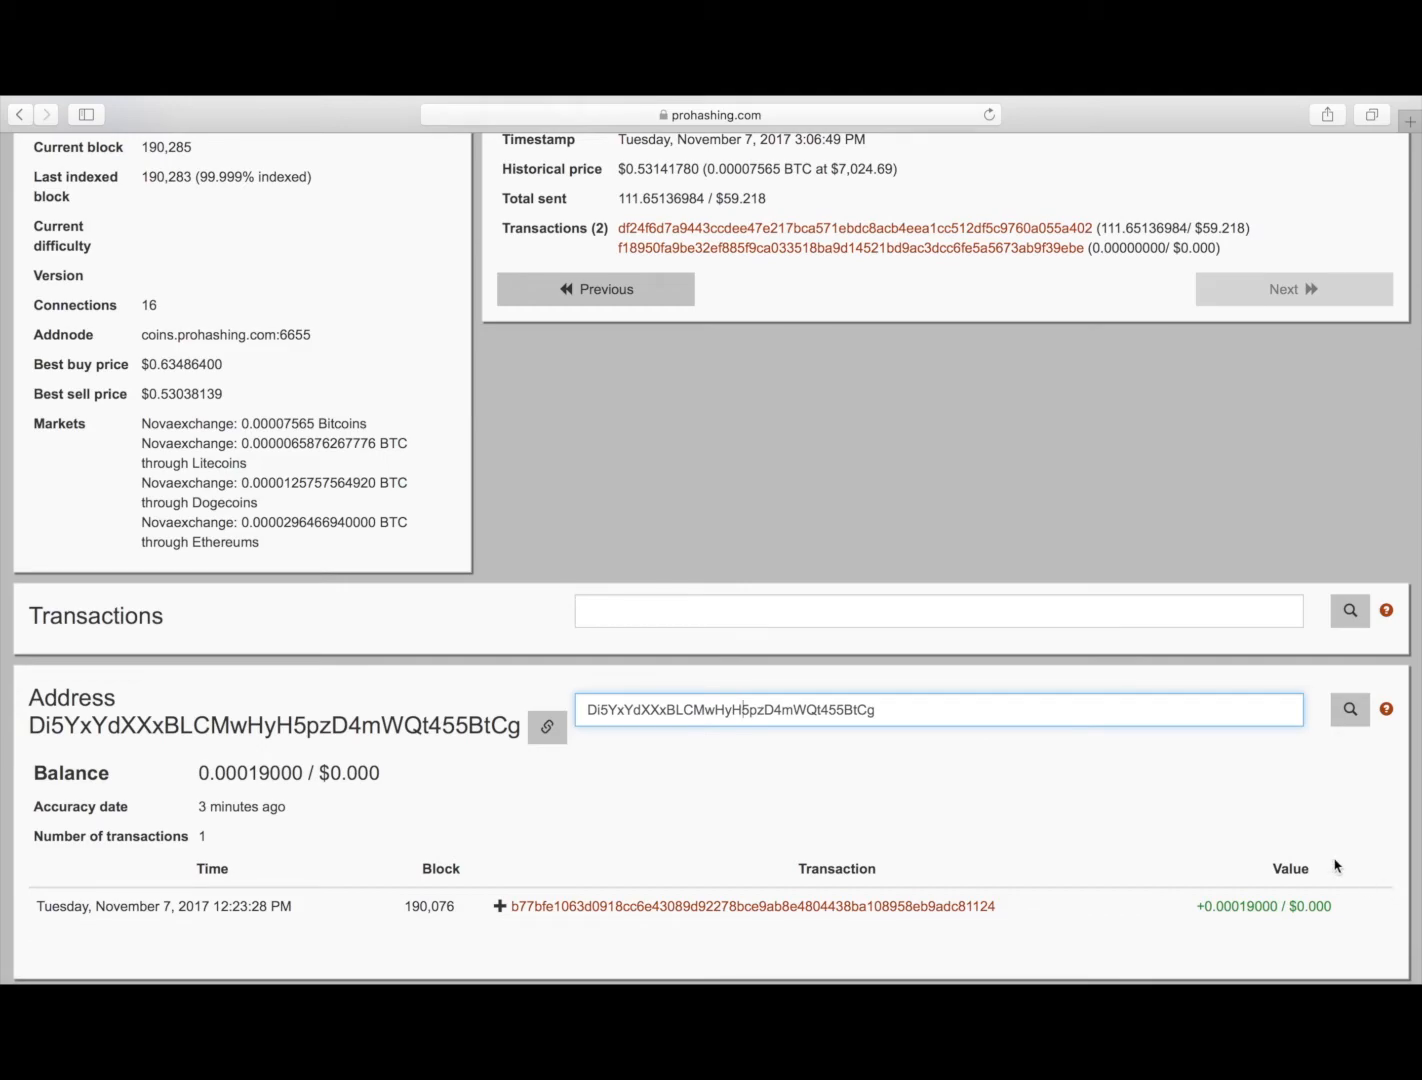
{"action": "scroll", "coordinate": [771, 540], "scroll_direction": "up", "scroll_amount": 5}
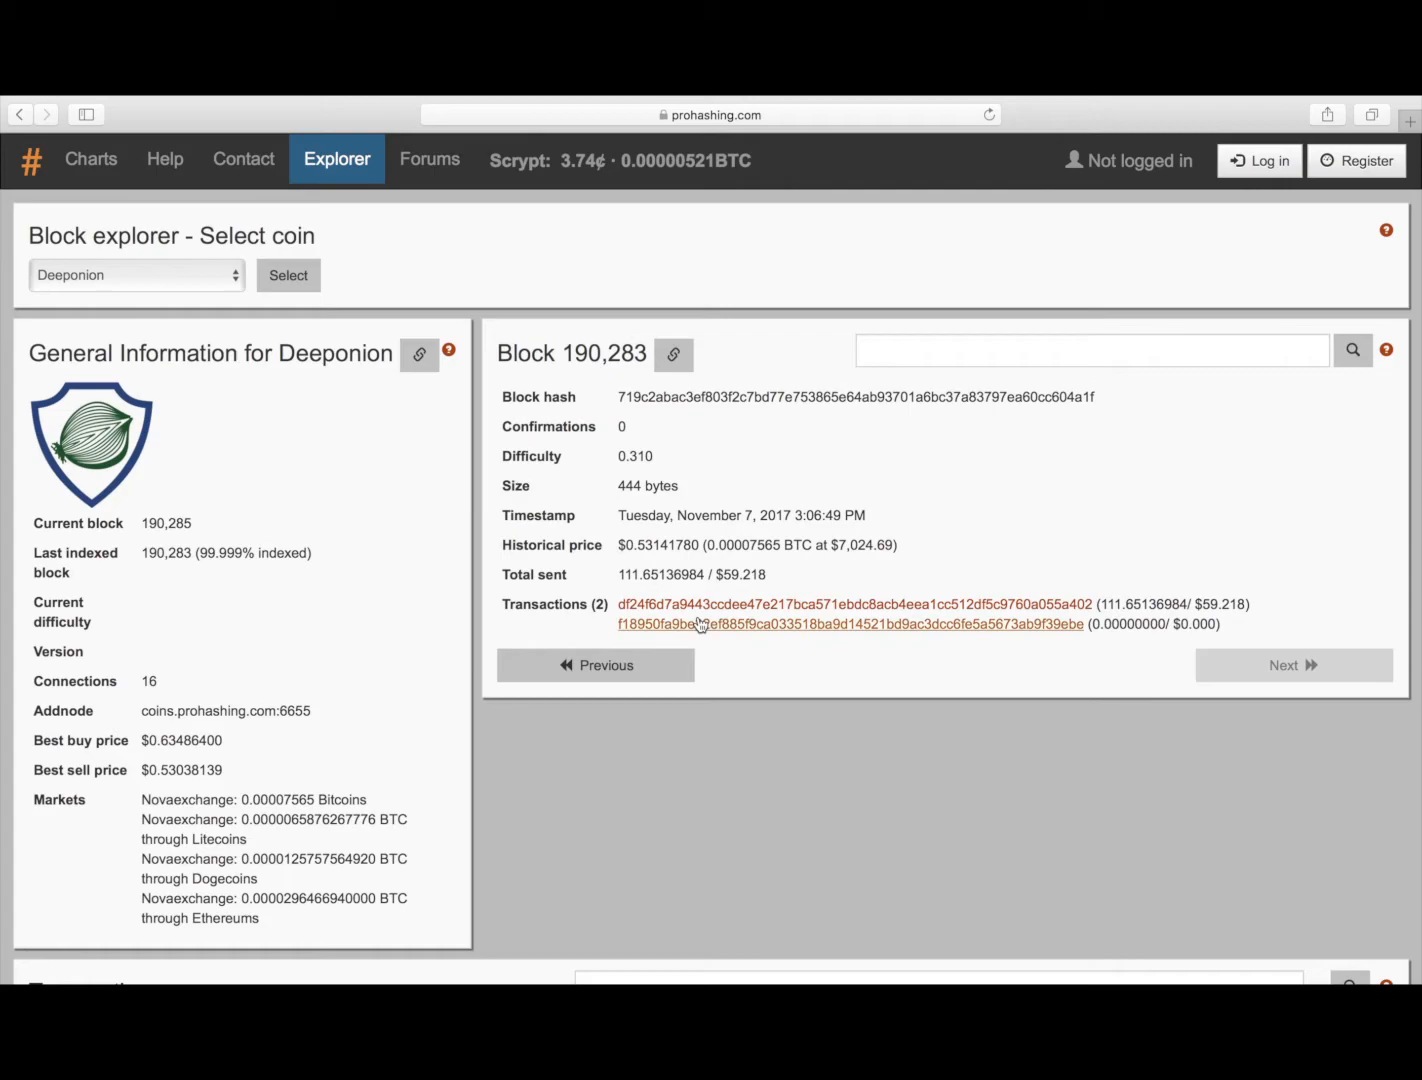
{"action": "scroll", "coordinate": [700, 625], "scroll_direction": "down", "scroll_amount": 4}
{"action": "scroll", "coordinate": [699, 624], "scroll_direction": "down", "scroll_amount": 1}
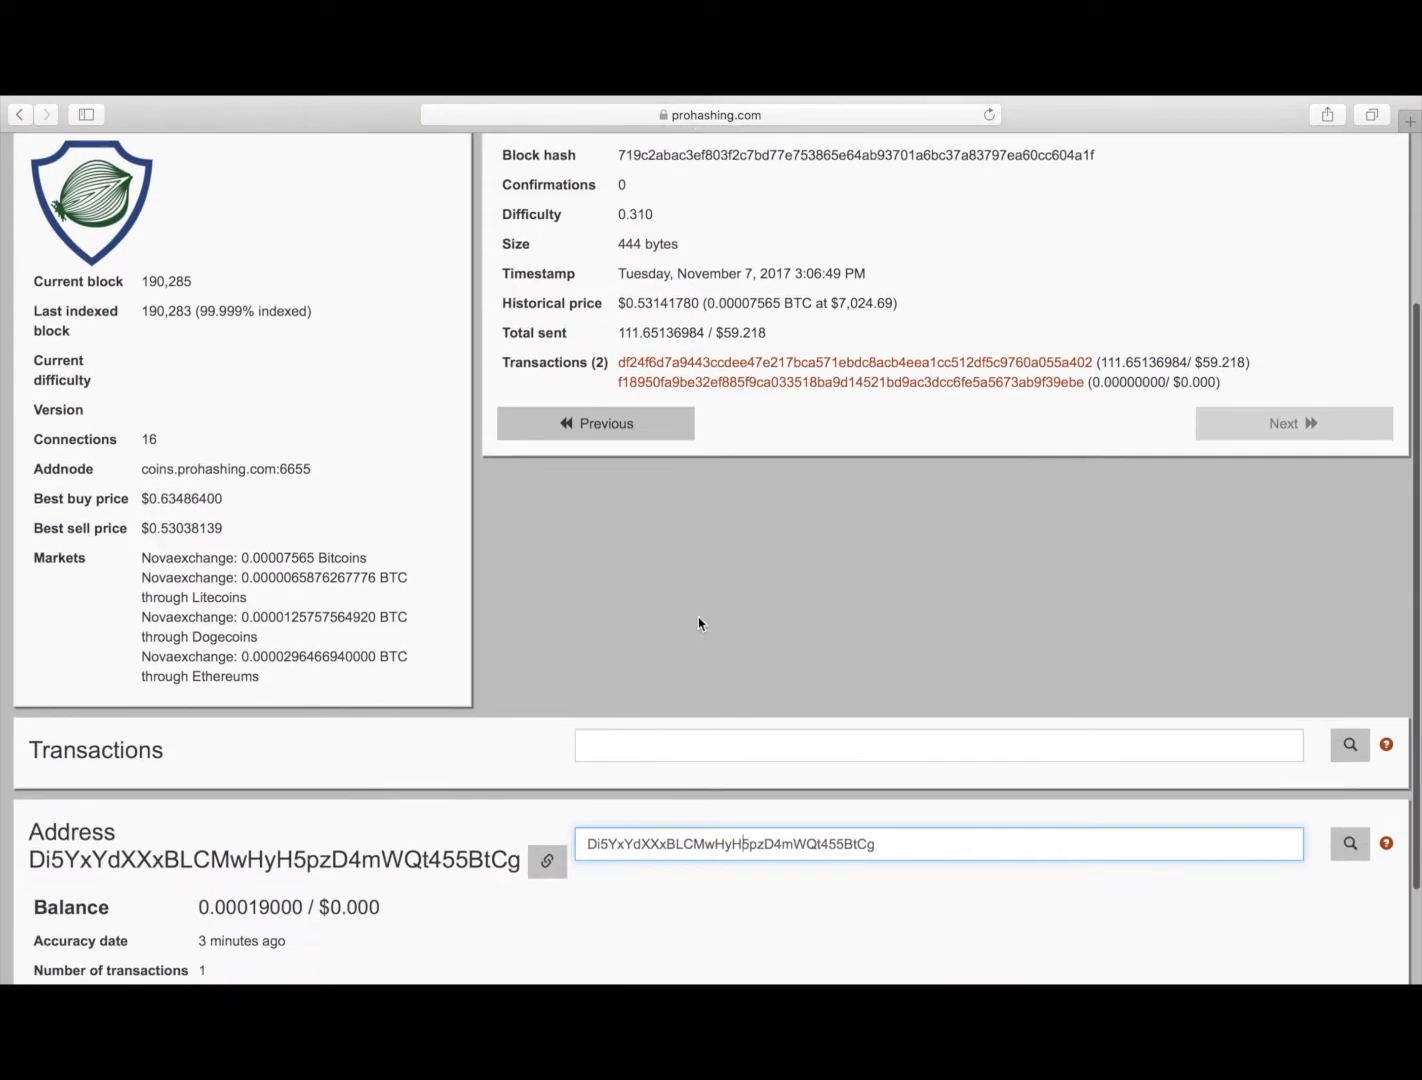
{"action": "key", "text": "ctrl+Left"}
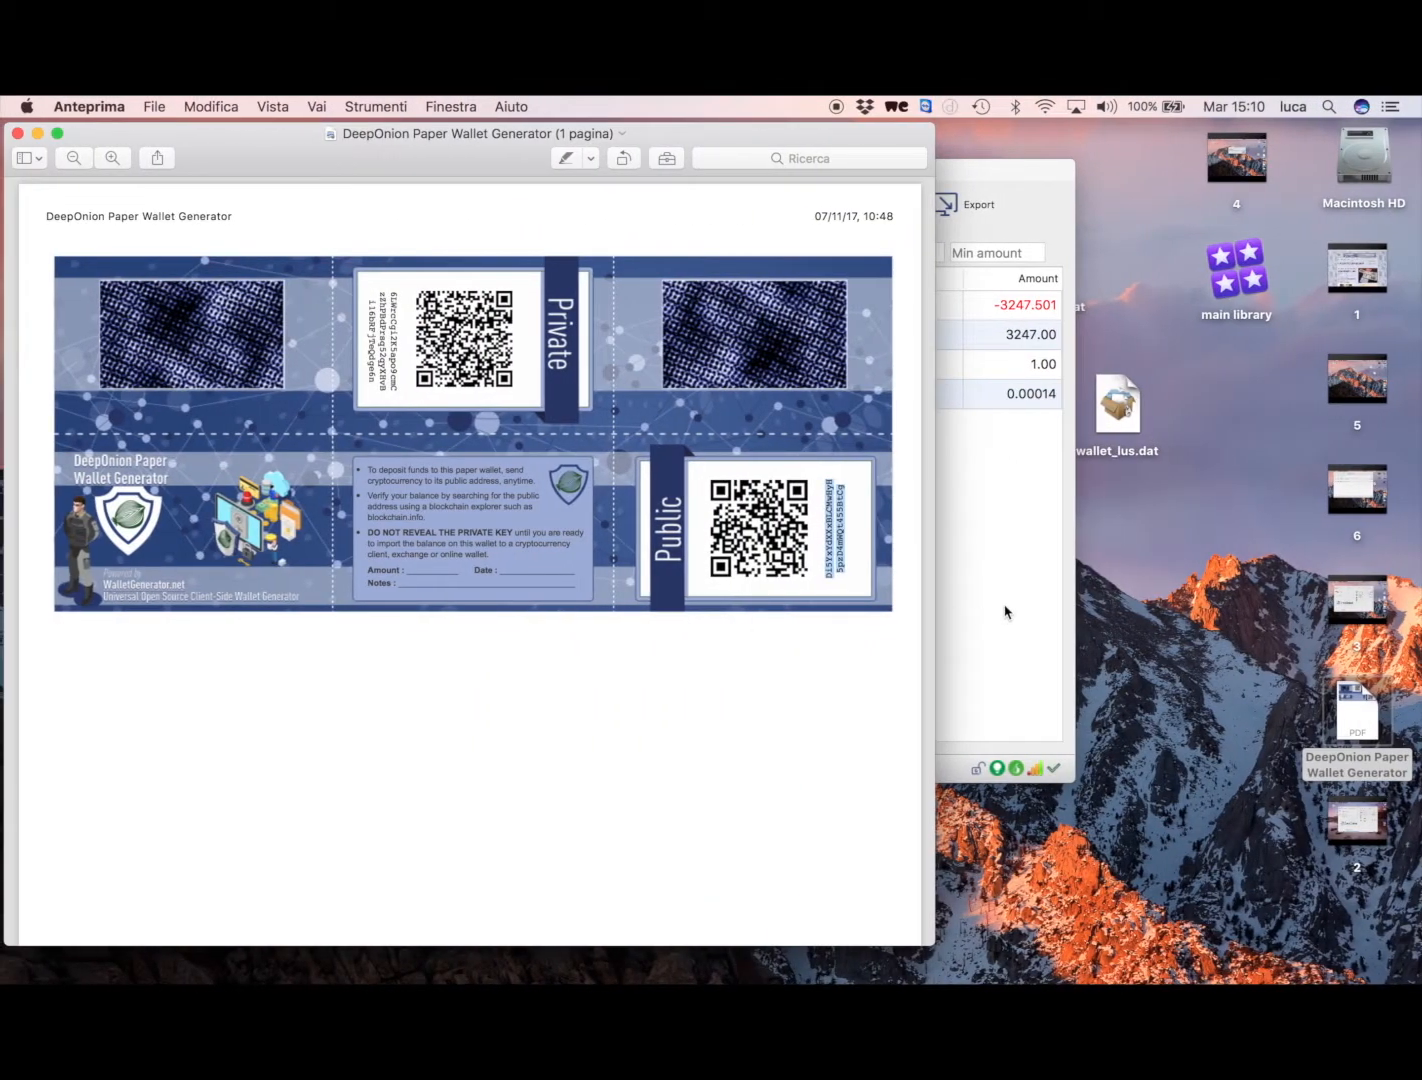
{"action": "left_click", "coordinate": [1005, 612]}
{"action": "left_click", "coordinate": [520, 830]}
{"action": "key", "text": "ctrl+Right"}
{"action": "left_click", "coordinate": [742, 696]}
{"action": "scroll", "coordinate": [1060, 825], "scroll_direction": "down", "scroll_amount": 3}
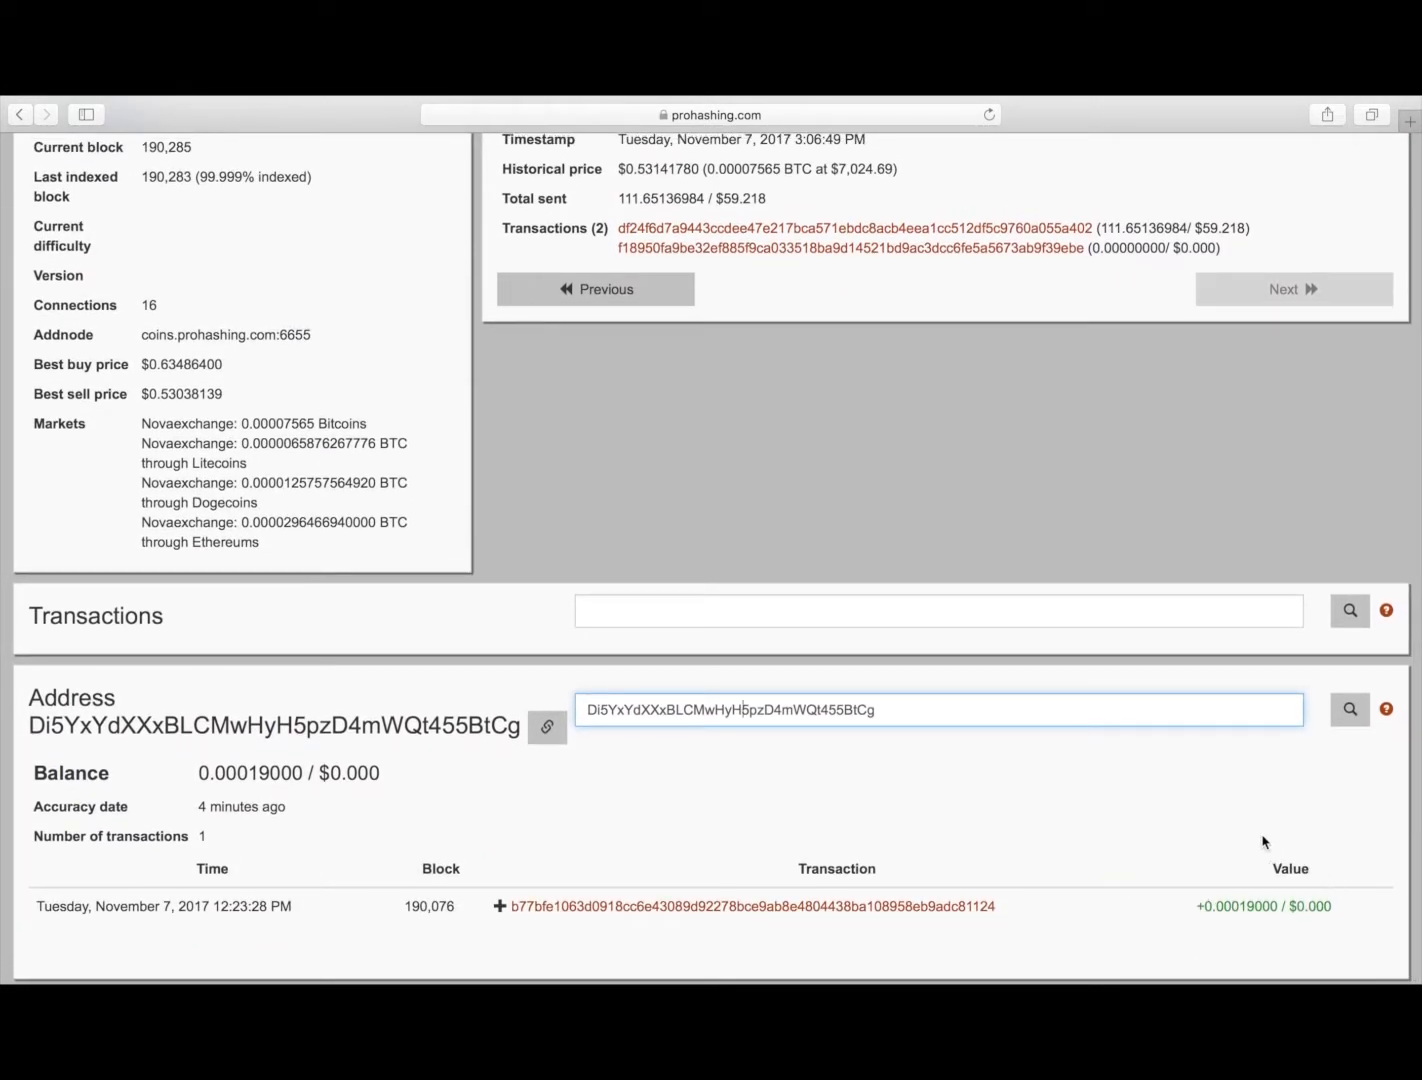
{"action": "key", "text": "ctrl+Left"}
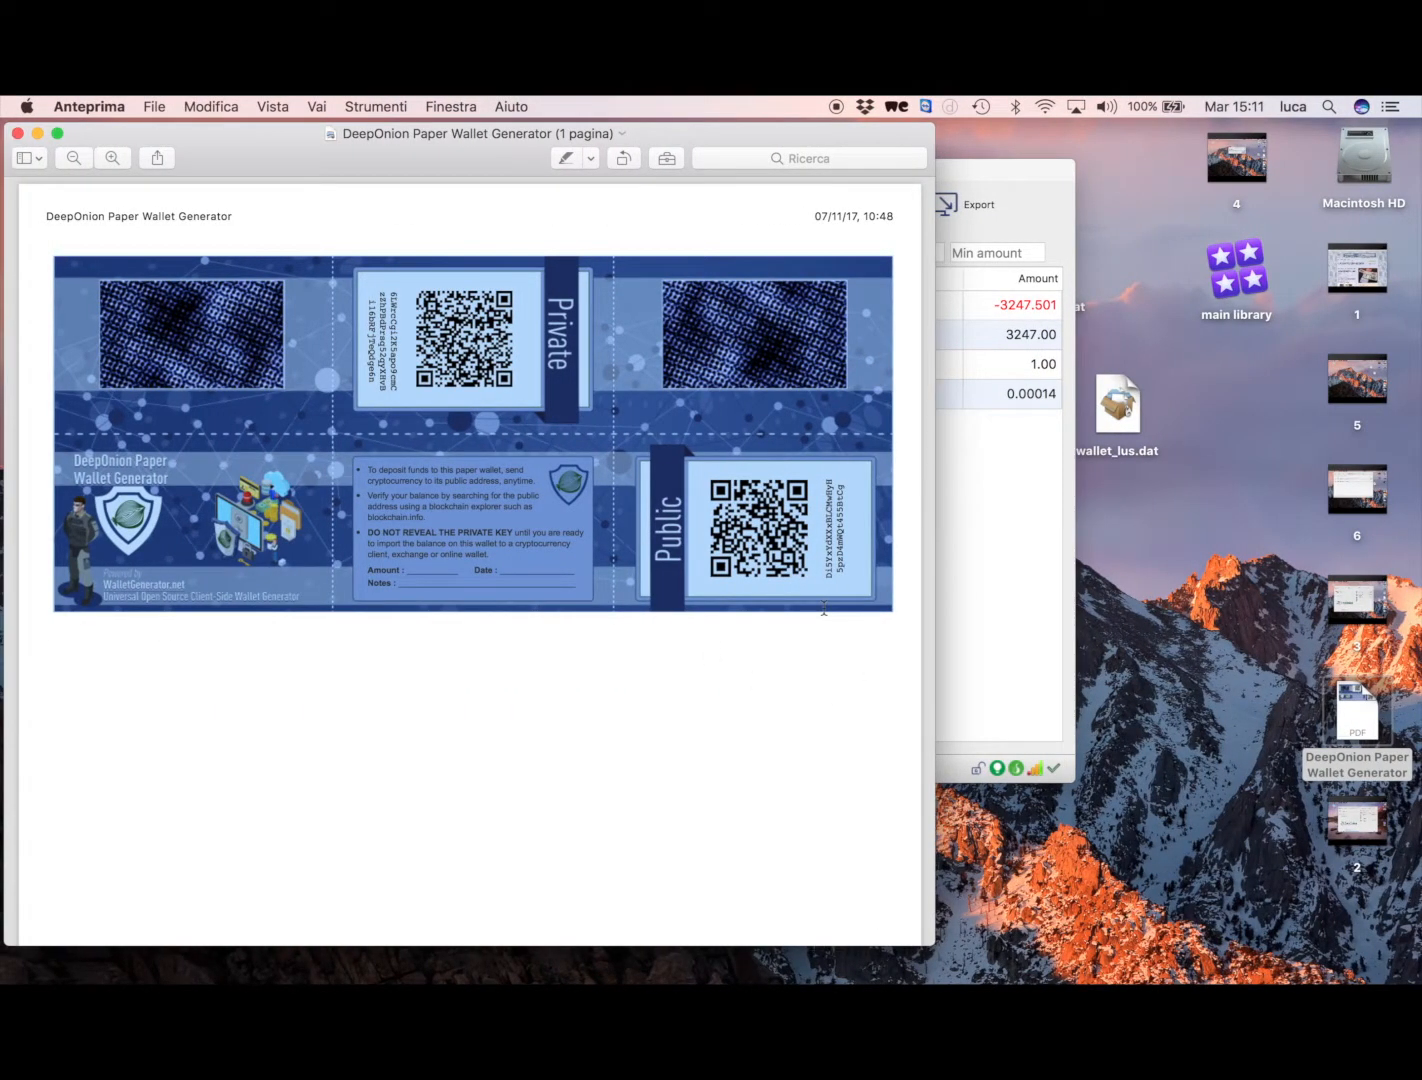
- Unlock the DeepOnion wallet with its passphrase, with the staking-only option turned off
{"action": "left_click", "coordinate": [1012, 636]}
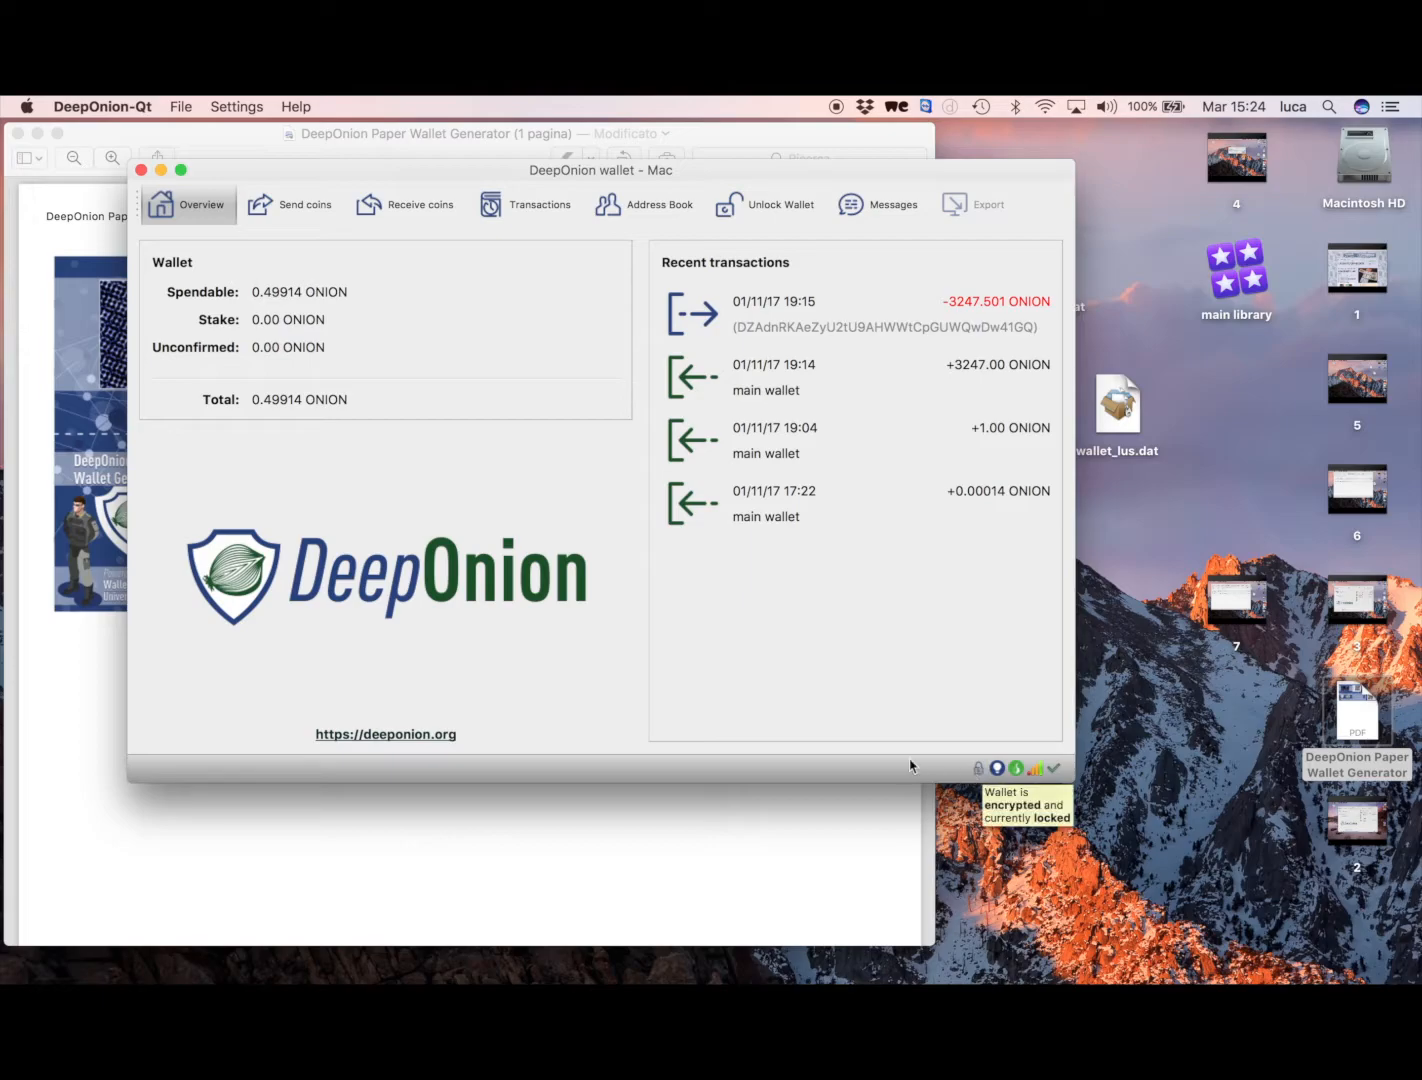
{"action": "left_click", "coordinate": [731, 207]}
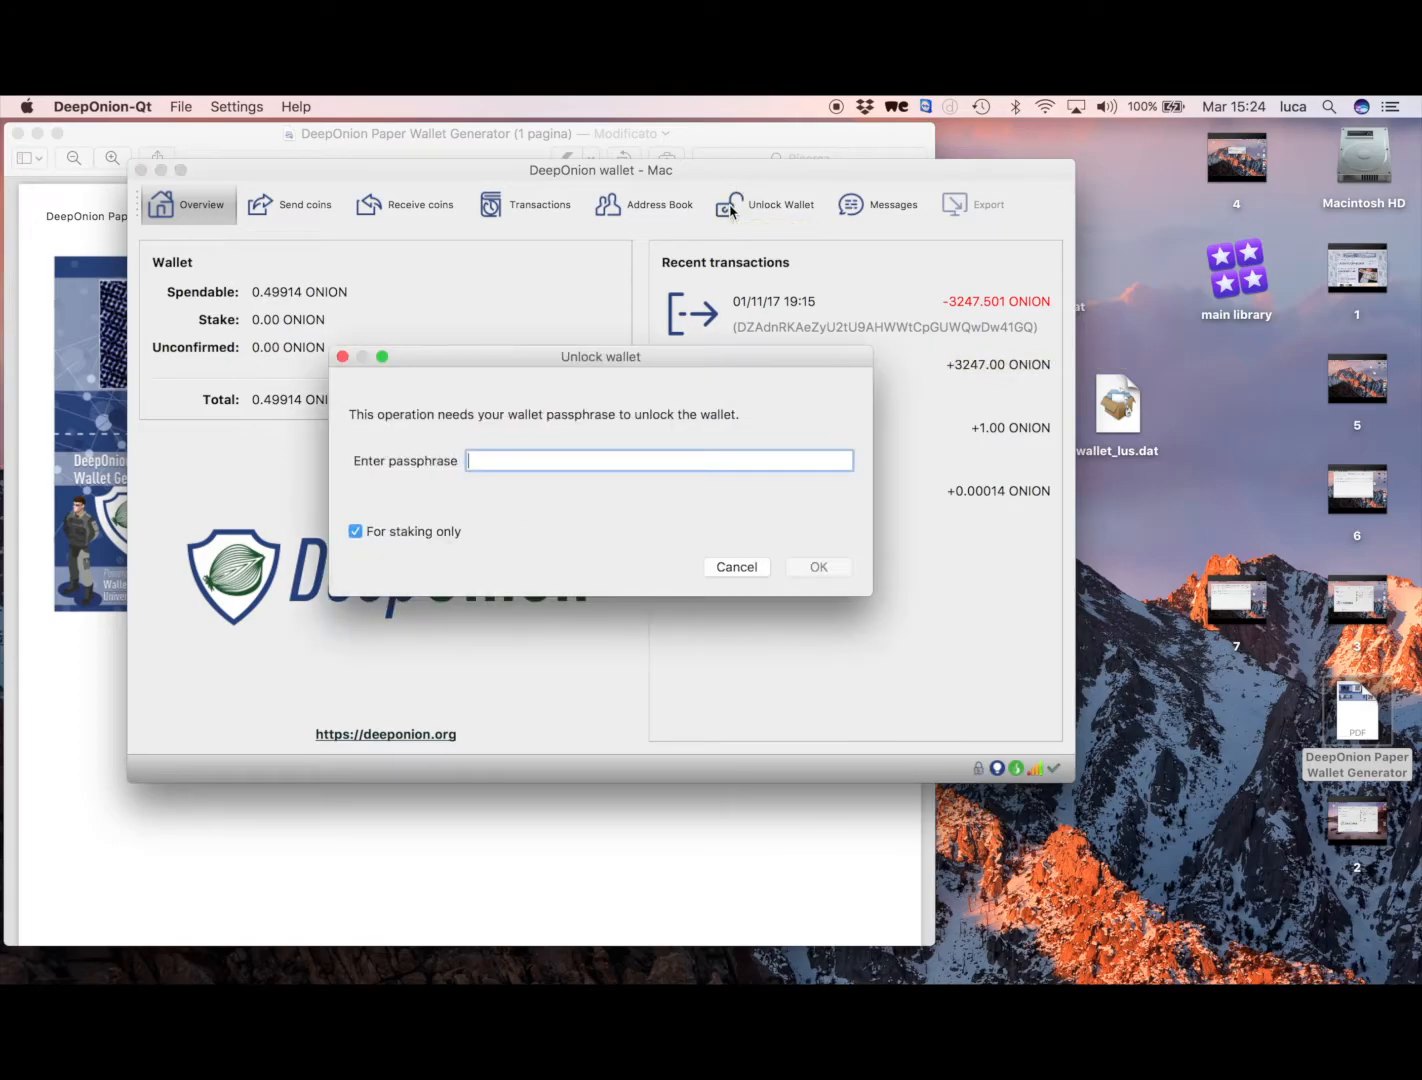
{"action": "left_click", "coordinate": [428, 541]}
{"action": "type", "text": "••"}
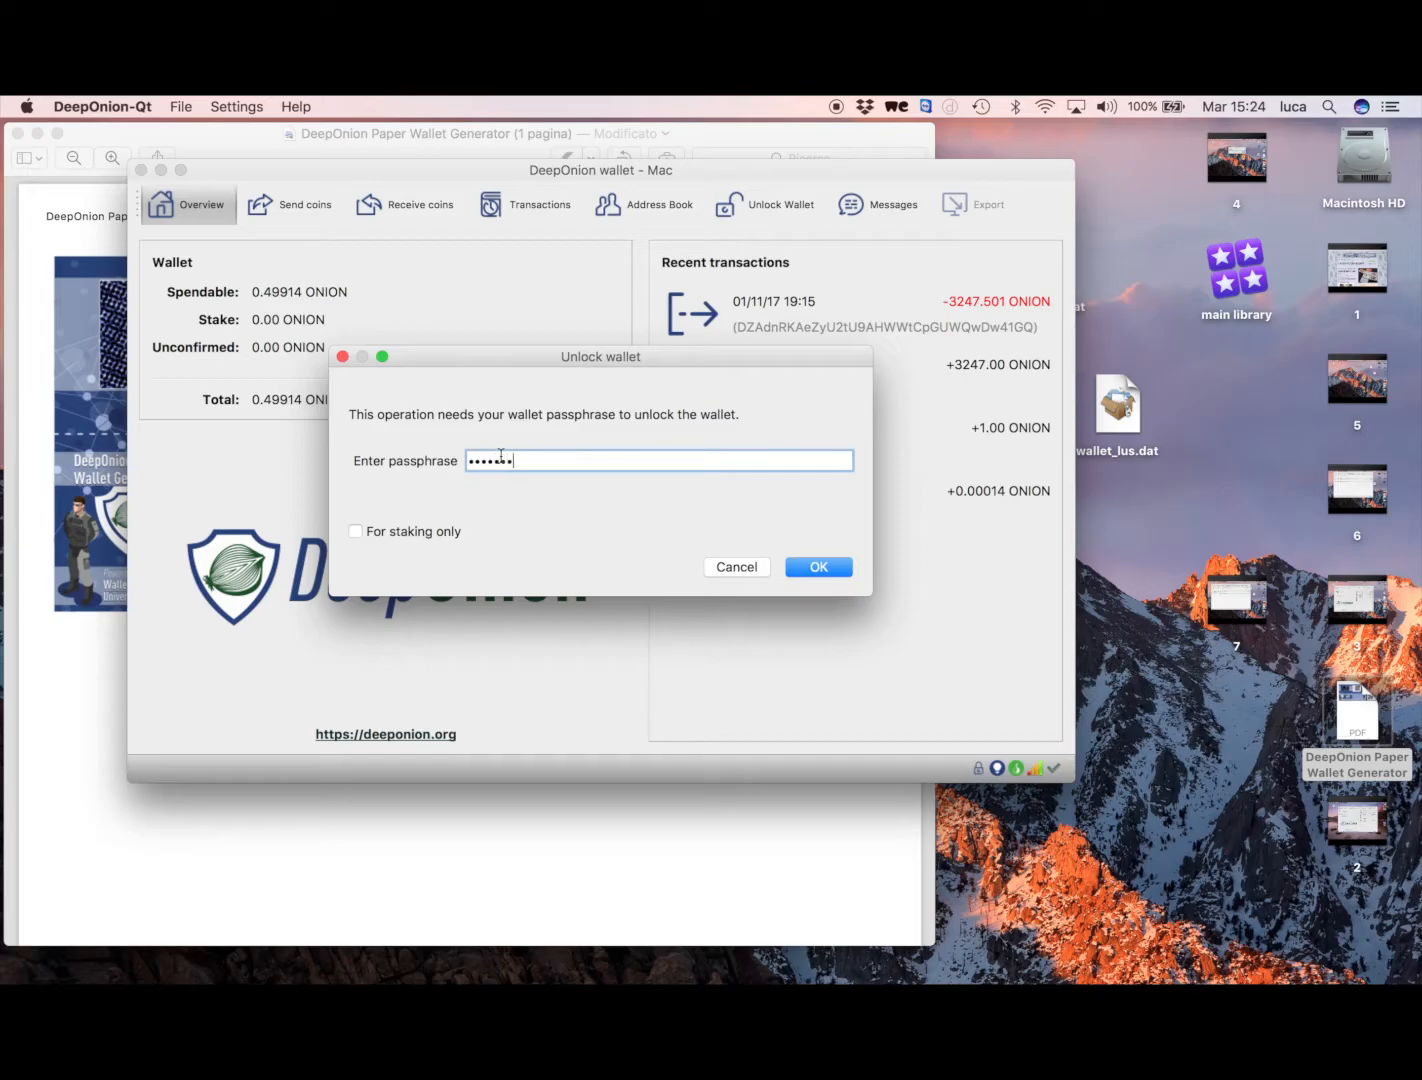
{"action": "type", "text": "•••••••••••••"}
{"action": "key", "text": "Return"}
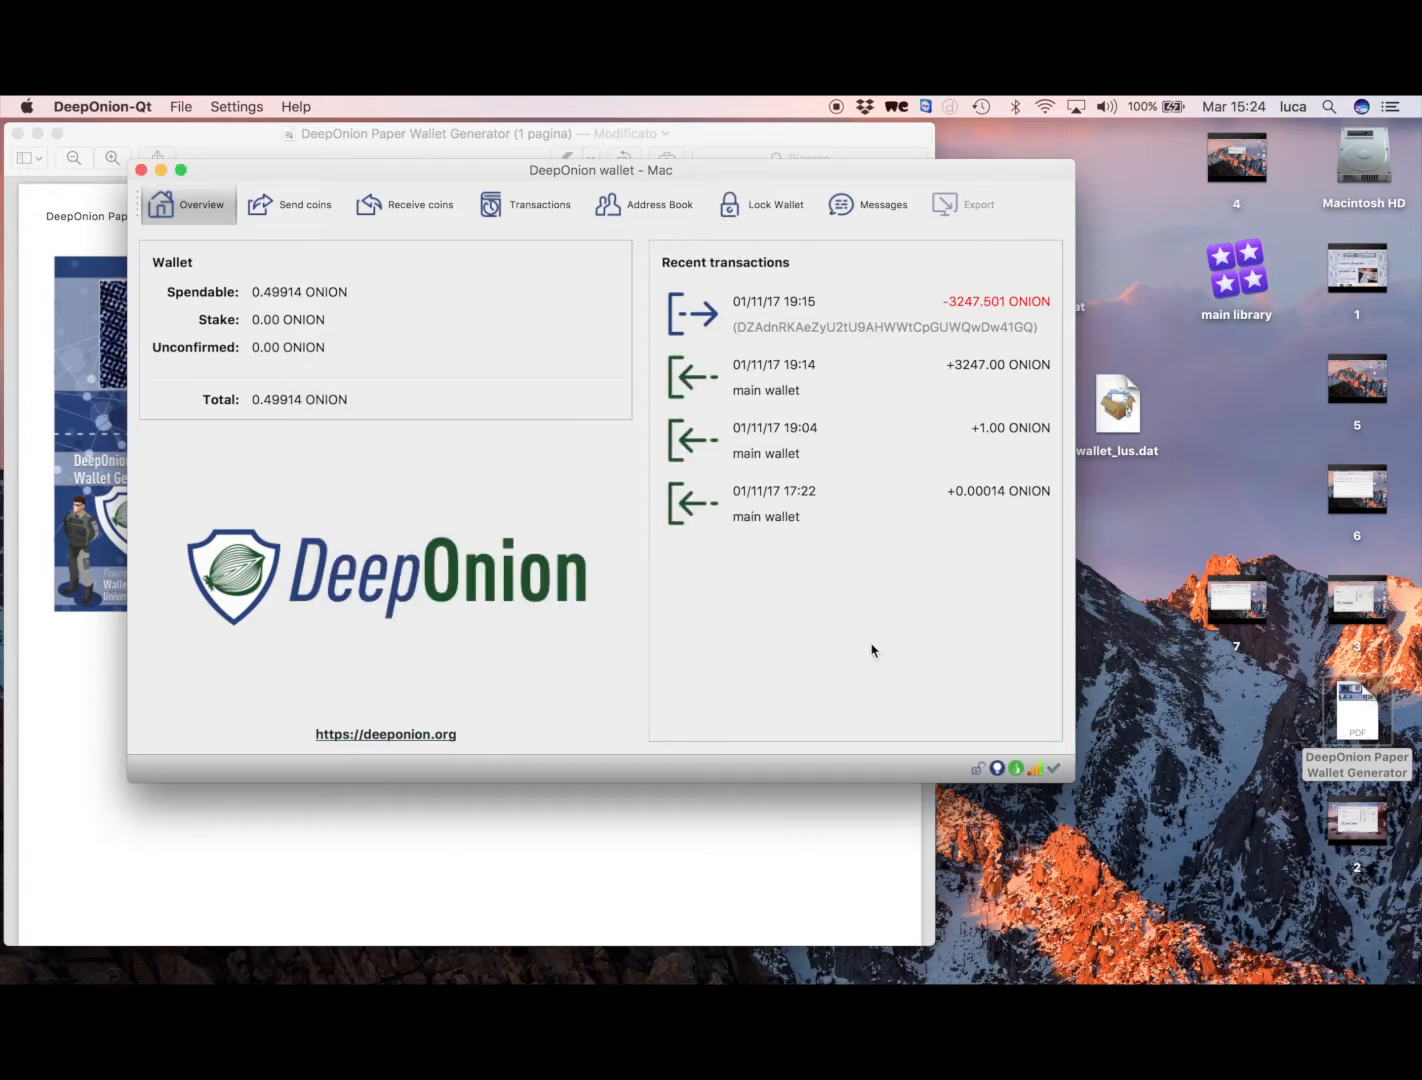
- Open the DeepOnion debug console and start an importprivkey command without running it
{"action": "left_click", "coordinate": [454, 291]}
{"action": "left_click", "coordinate": [295, 106]}
{"action": "left_click", "coordinate": [310, 131]}
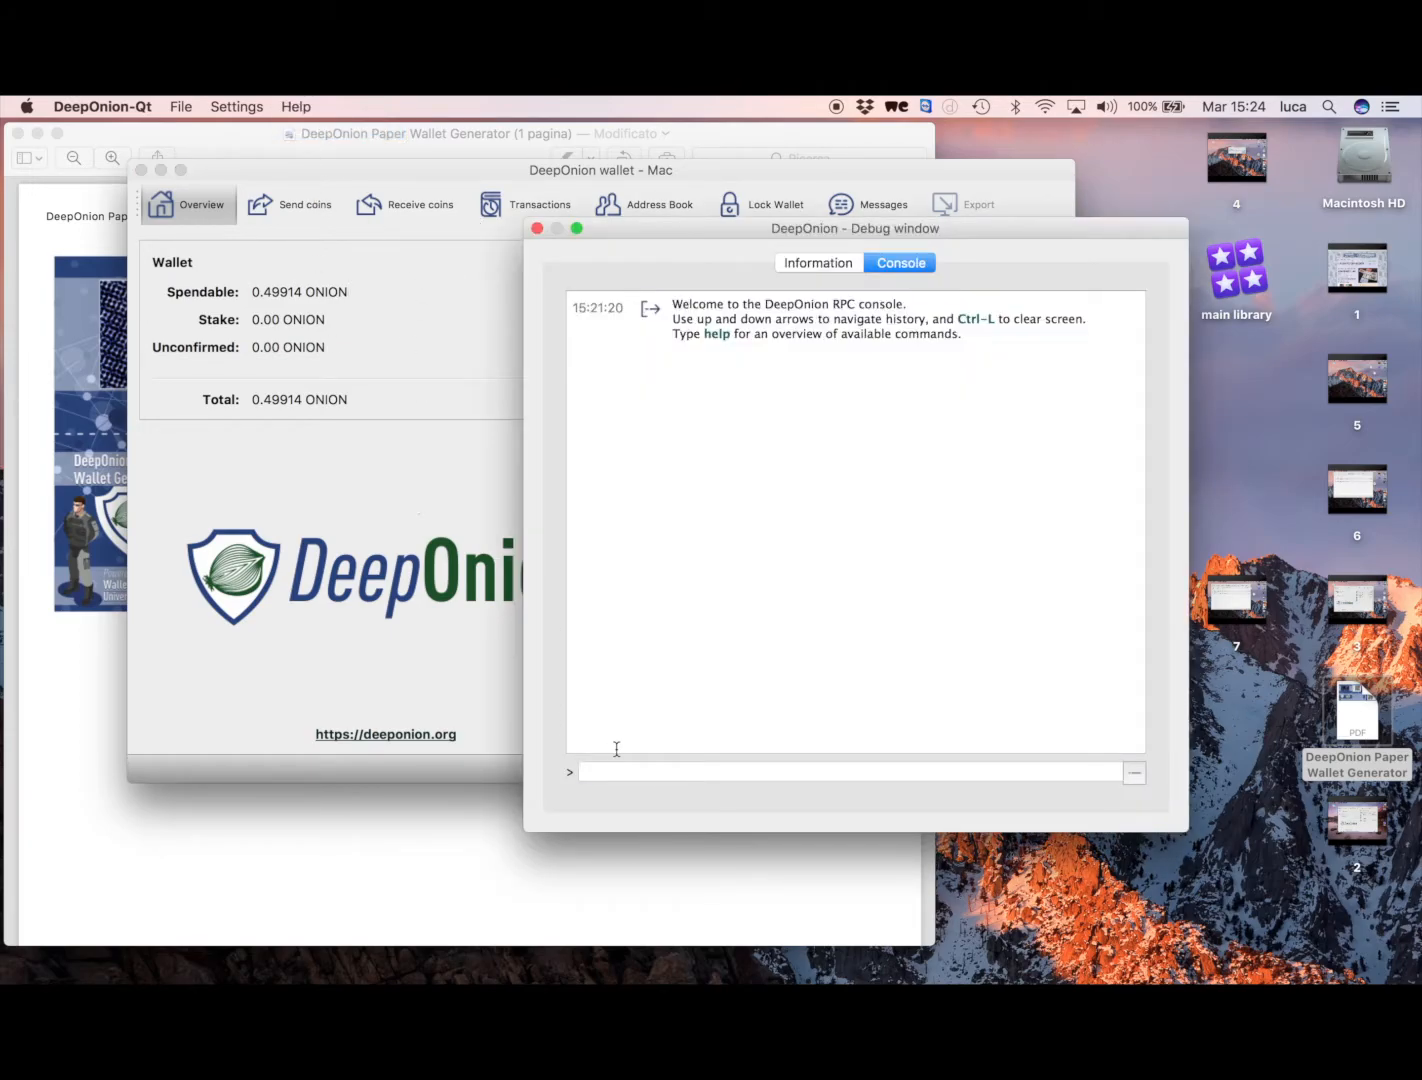
{"action": "left_click", "coordinate": [640, 771]}
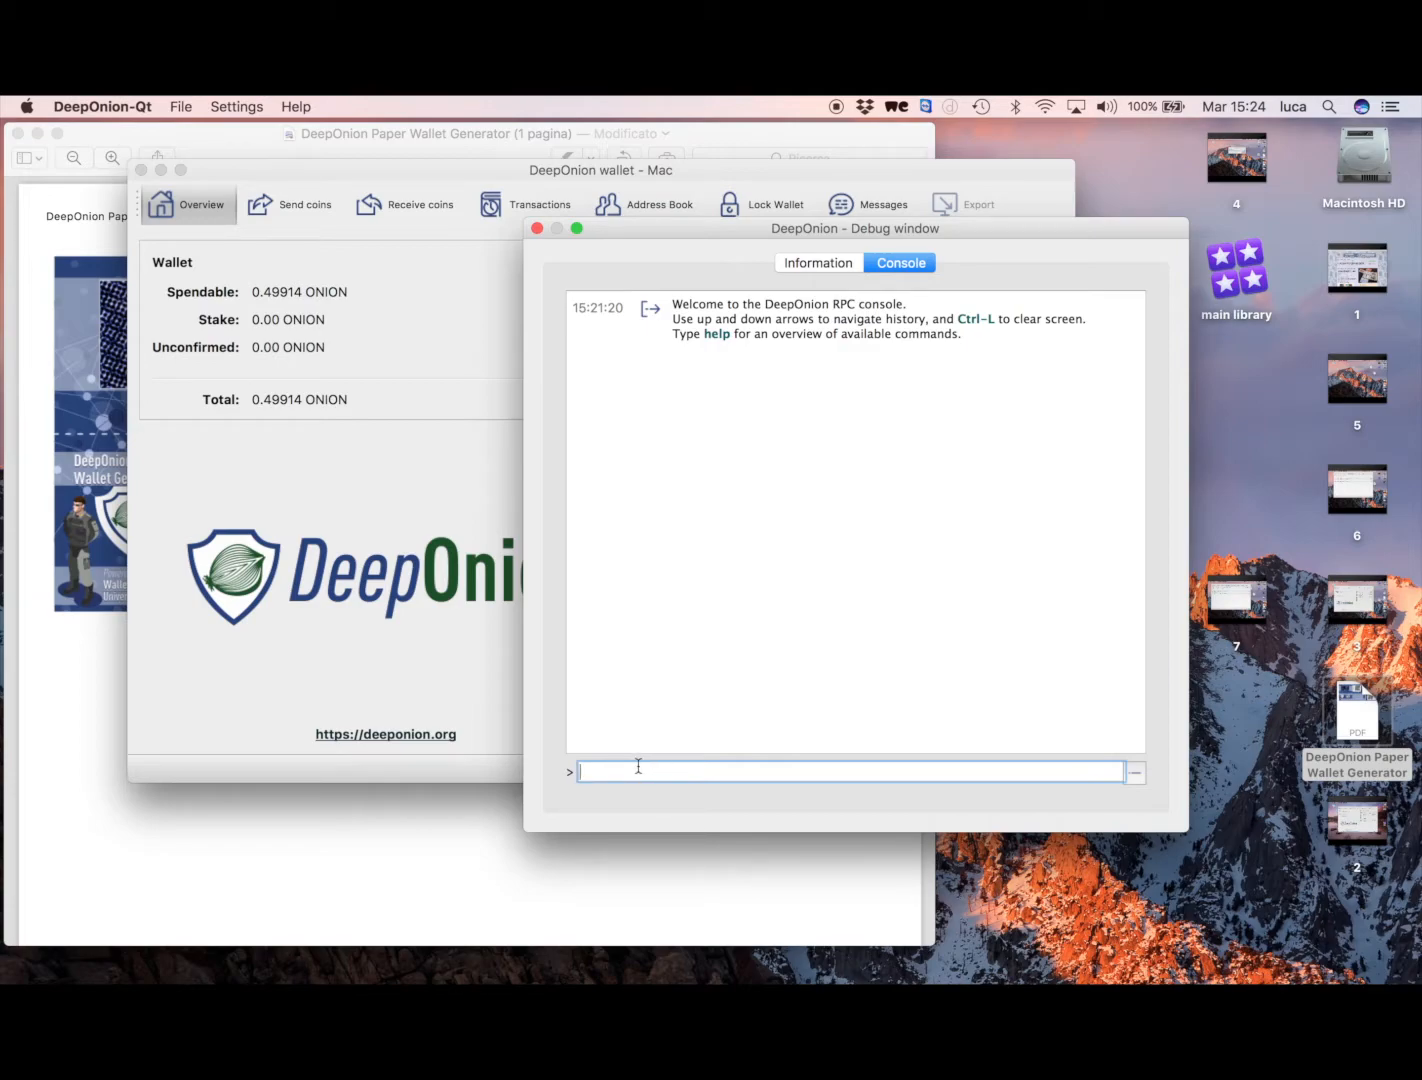
{"action": "type", "text": "importpriv"}
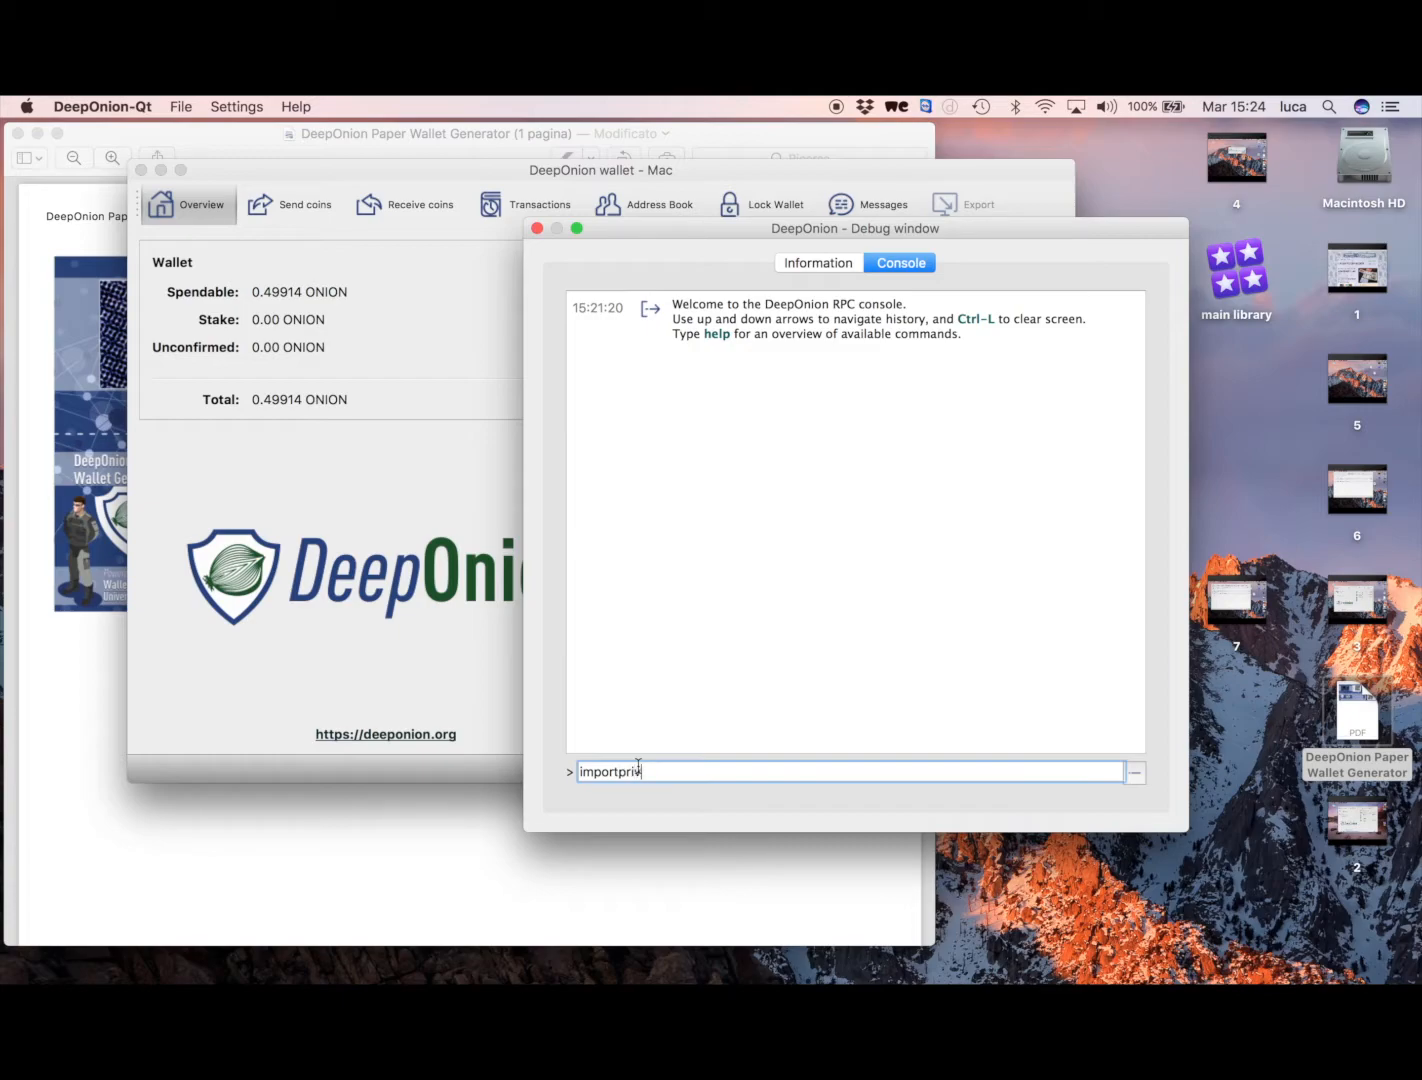
{"action": "type", "text": "key"}
- Copy the private key from the paper wallet PDF and paste it after importprivkey in the debug console
{"action": "left_click", "coordinate": [400, 845]}
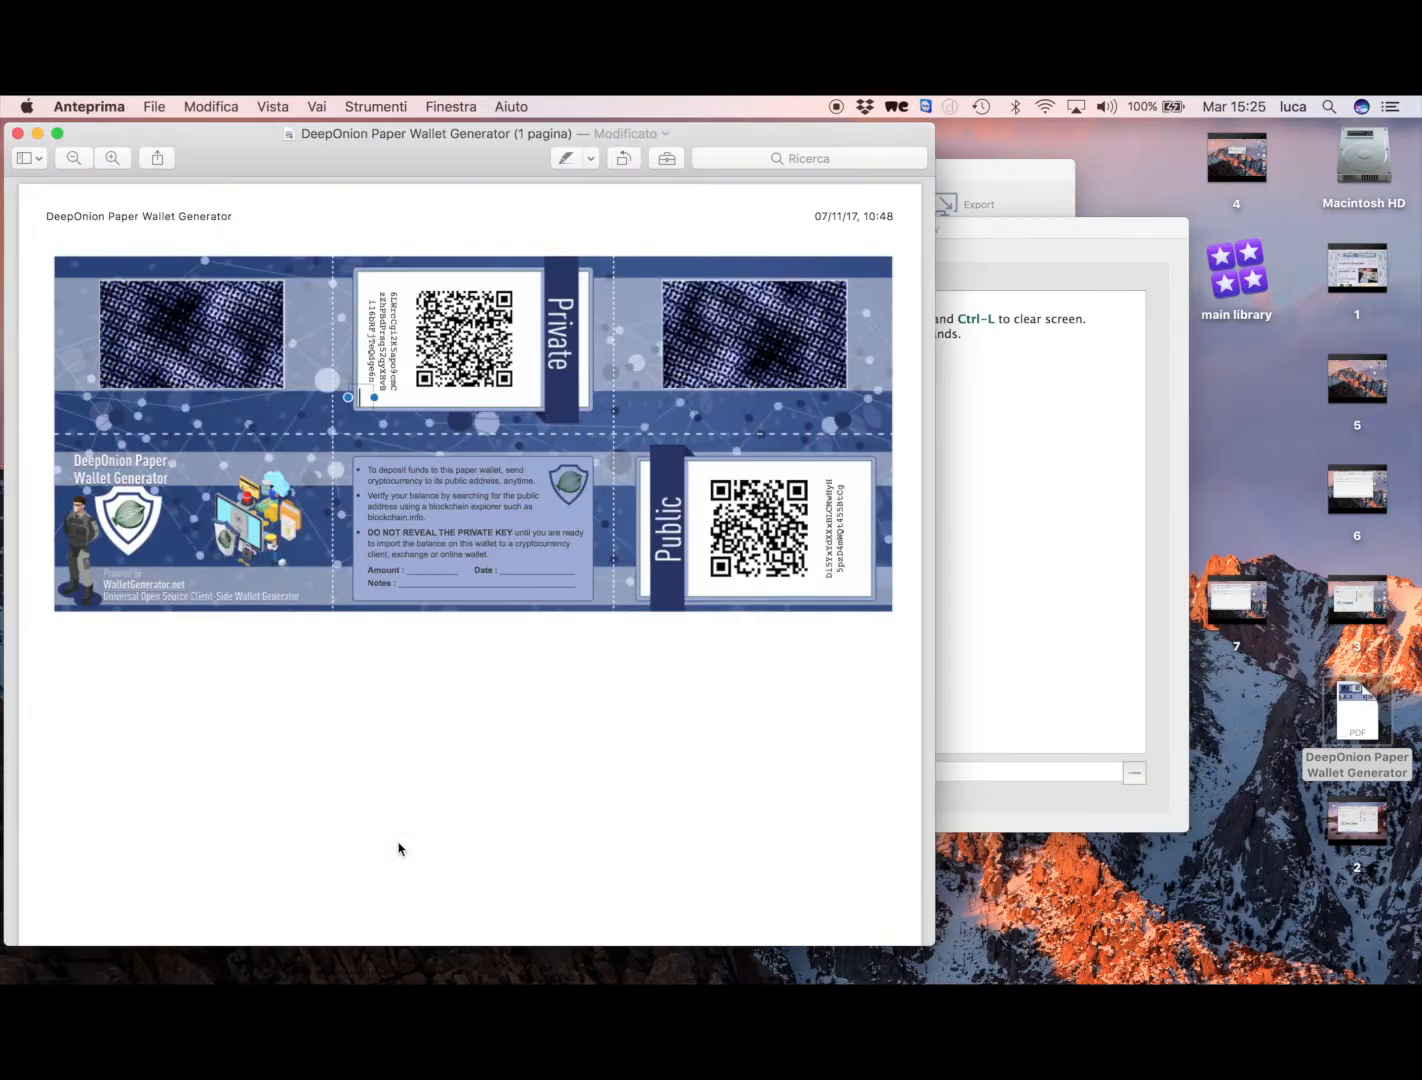
{"action": "left_click", "coordinate": [392, 298]}
{"action": "left_click_drag", "start_coordinate": [392, 298], "coordinate": [373, 390]}
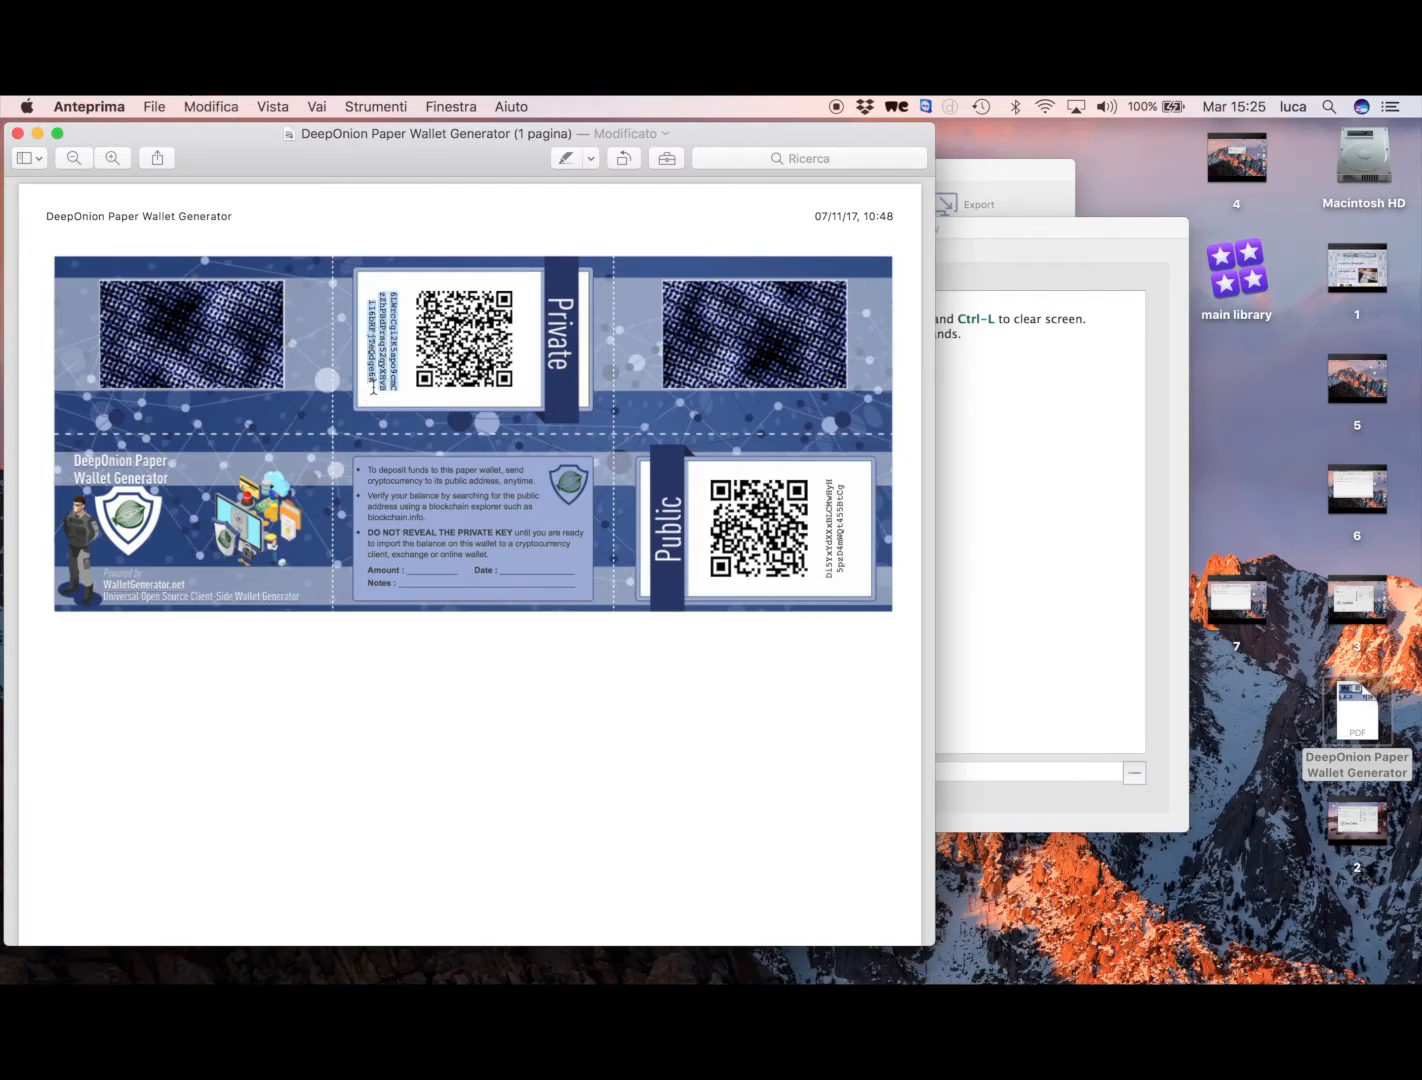
{"action": "left_click", "coordinate": [1060, 547]}
{"action": "left_click", "coordinate": [702, 775]}
{"action": "key", "text": "super+v"}
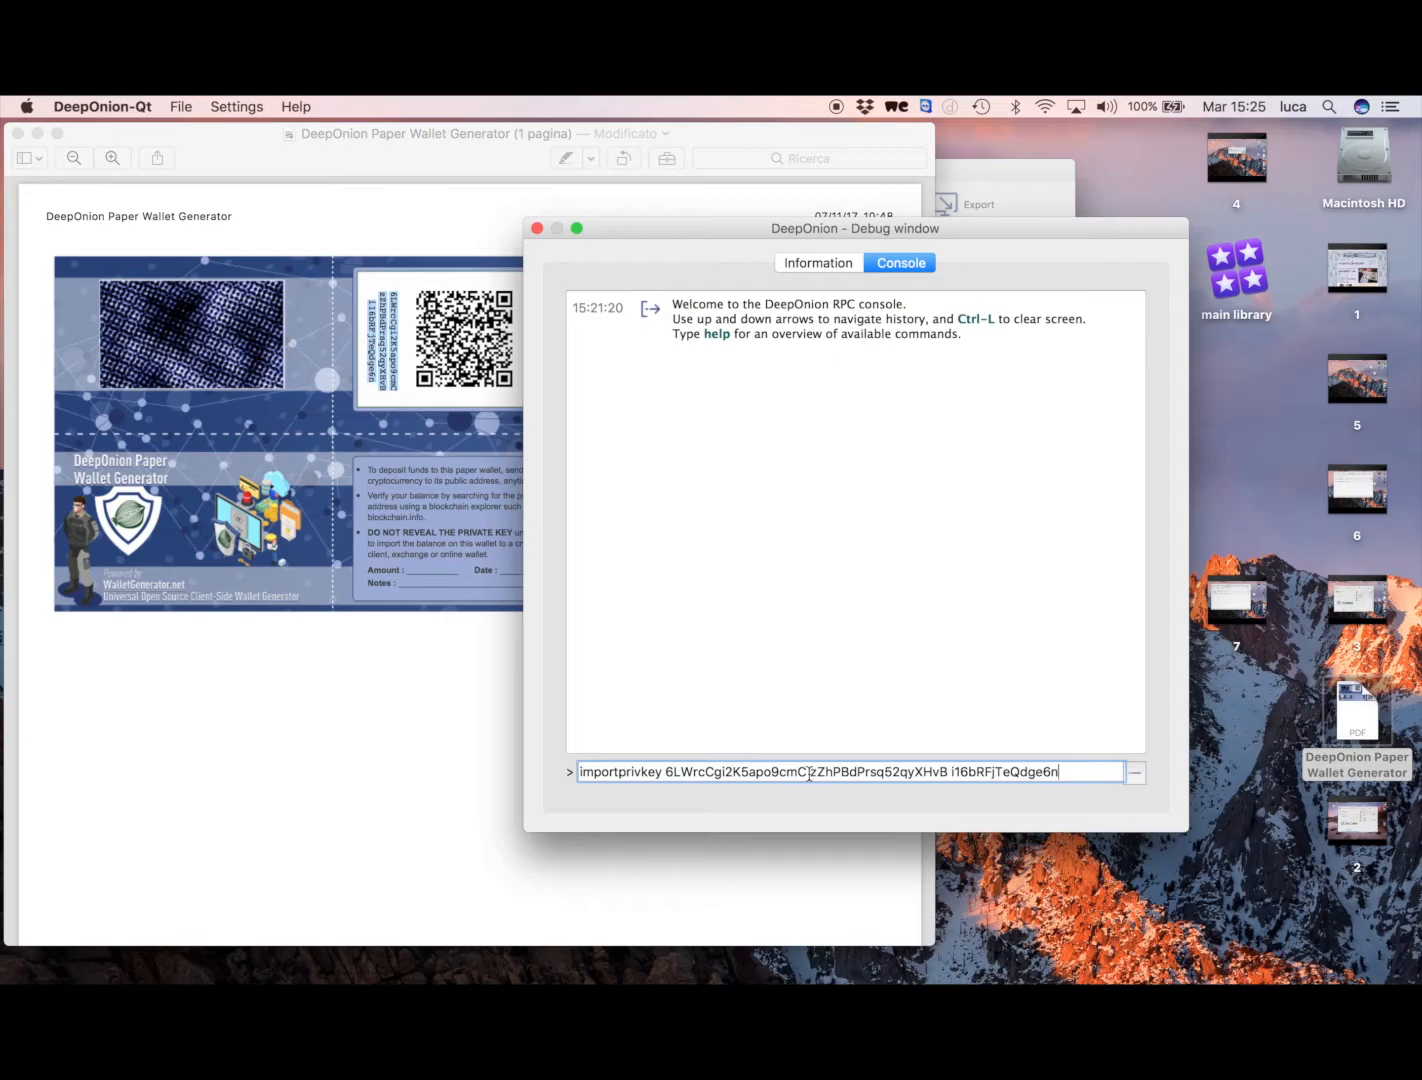
- Remove the two stray spaces from the pasted private key and run the importprivkey command
{"action": "key", "text": "BackSpace"}
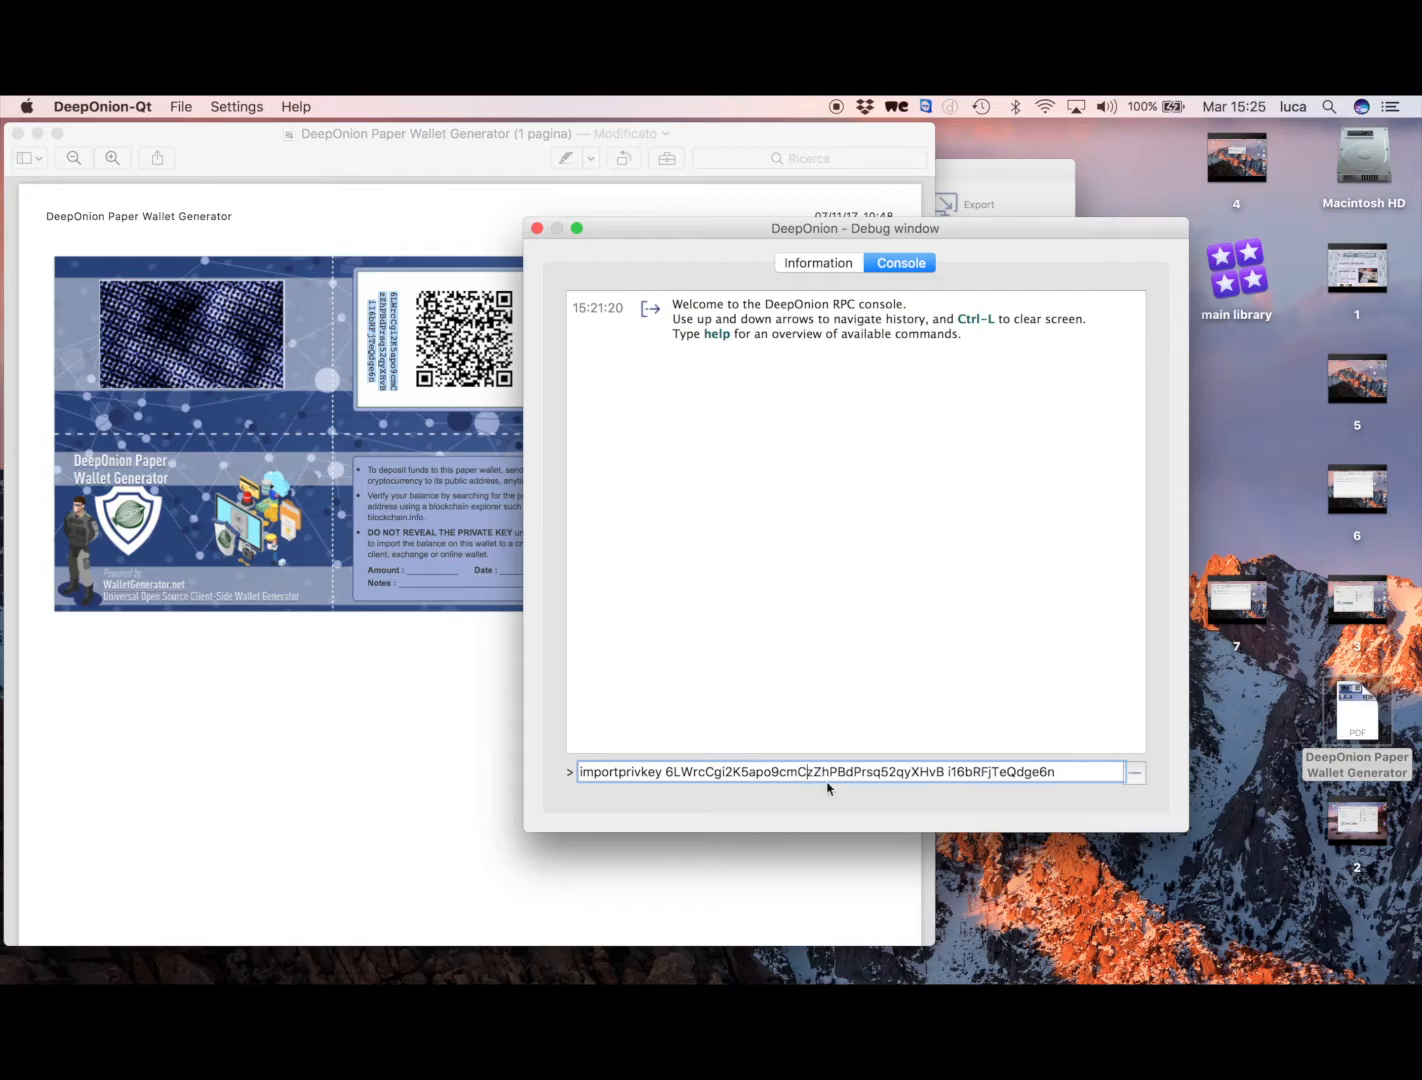
{"action": "left_click", "coordinate": [947, 771]}
{"action": "key", "text": "BackSpace"}
{"action": "key", "text": "Return"}
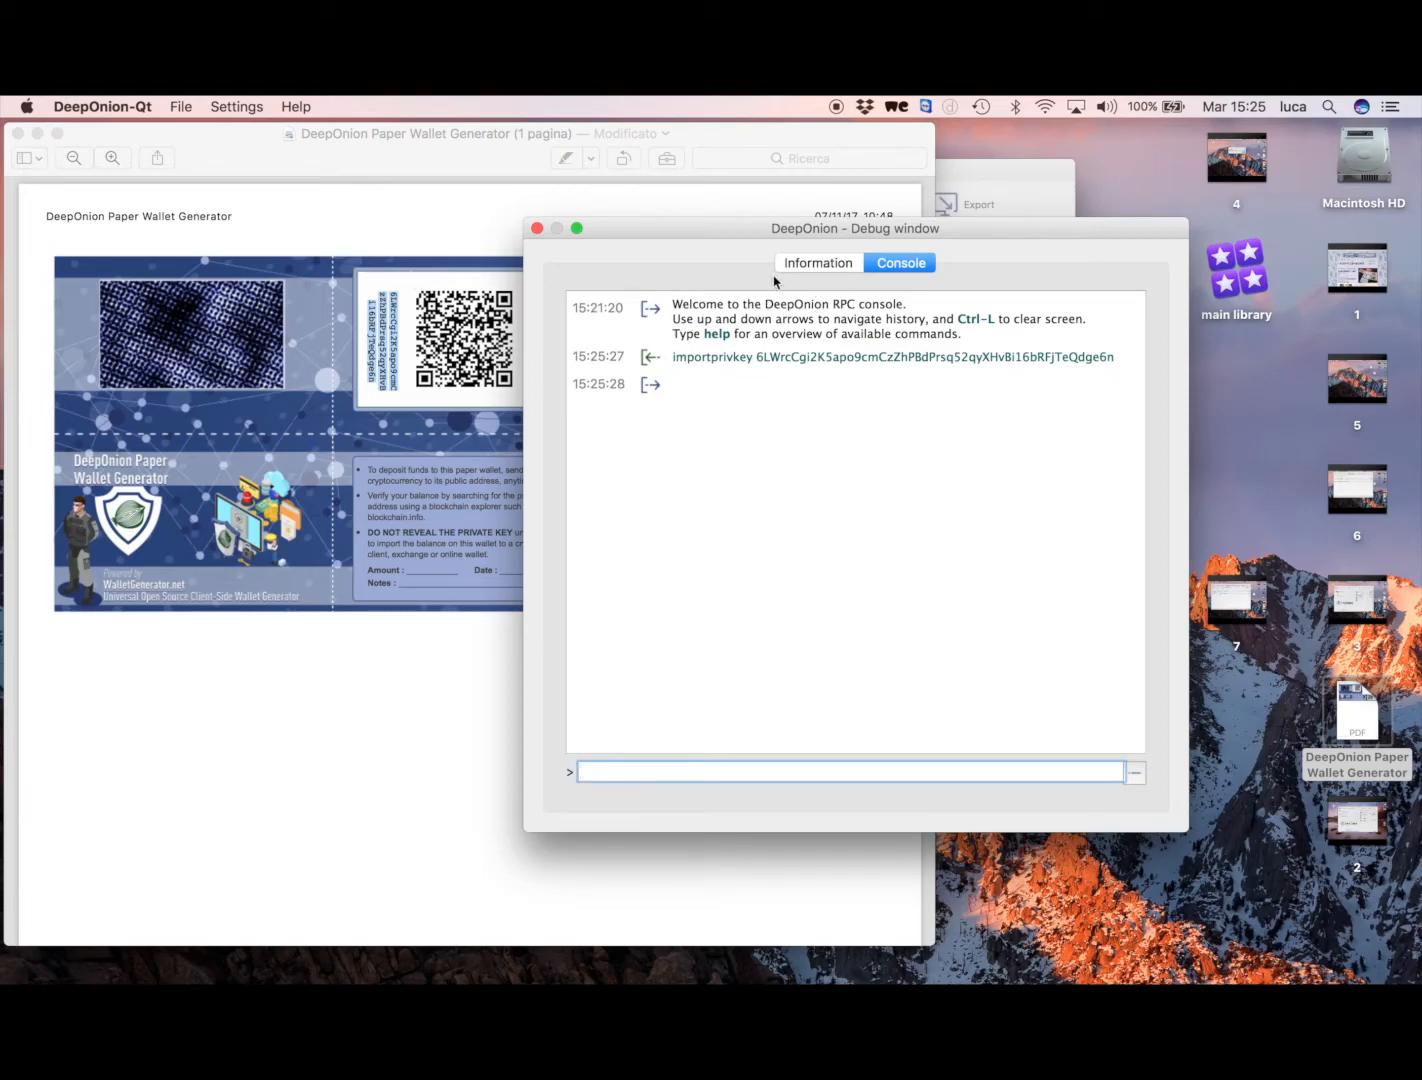
- Check the wallet overview's balance and newest transaction against the public address on the paper wallet PDF
{"action": "left_click", "coordinate": [987, 183]}
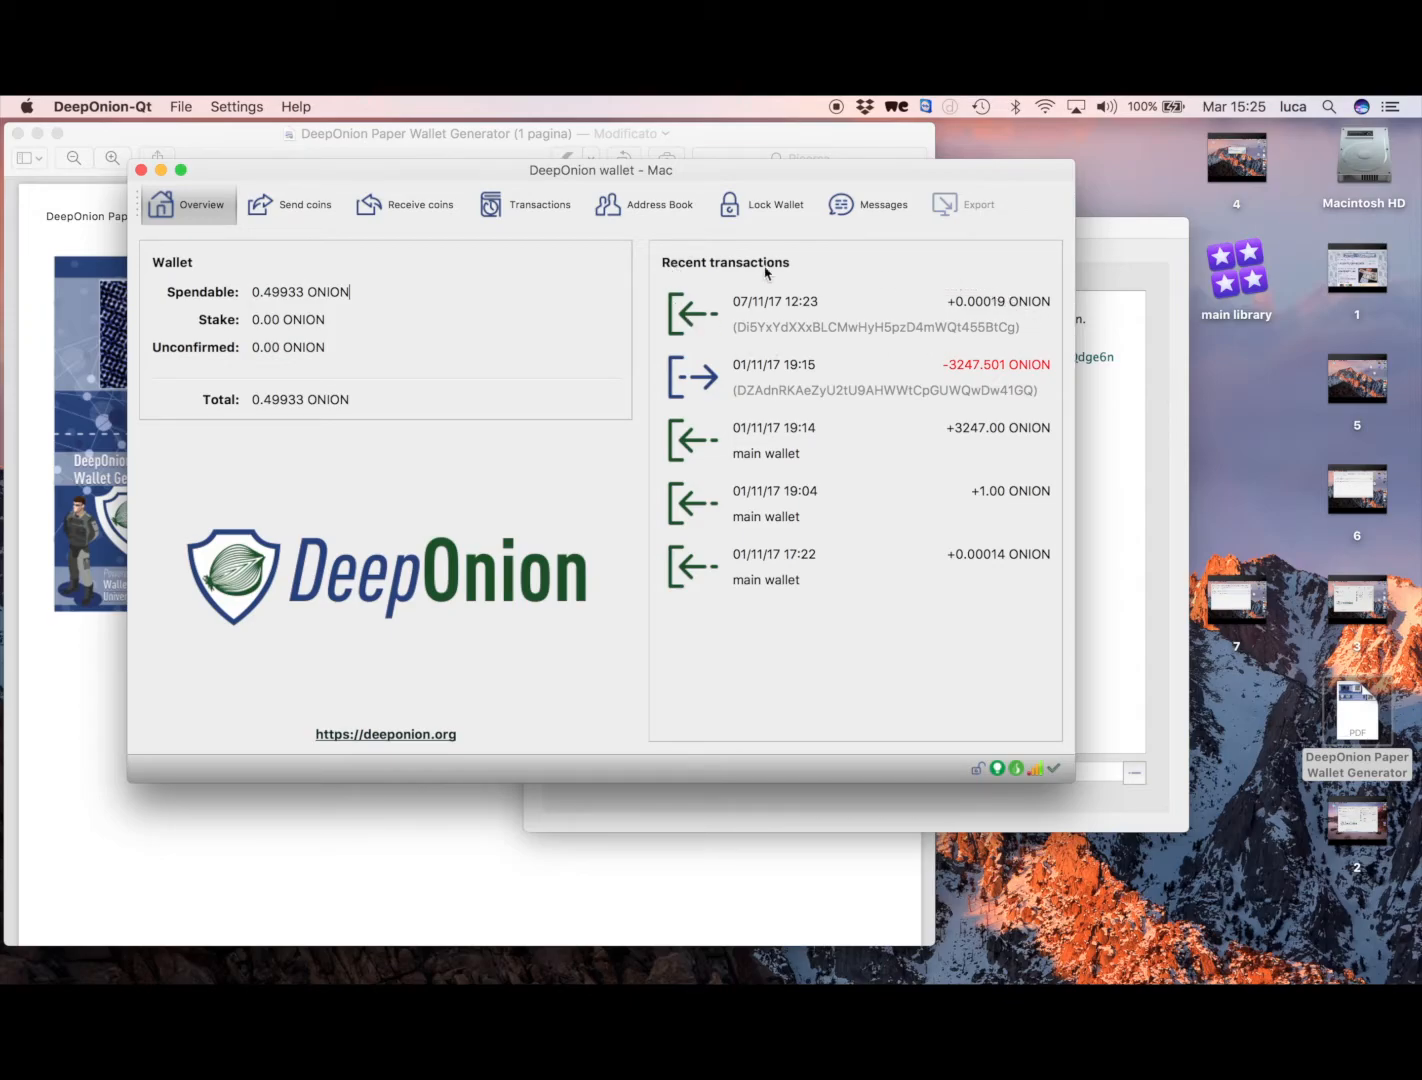
{"action": "mouse_move", "coordinate": [1036, 345]}
{"action": "left_click", "coordinate": [217, 850]}
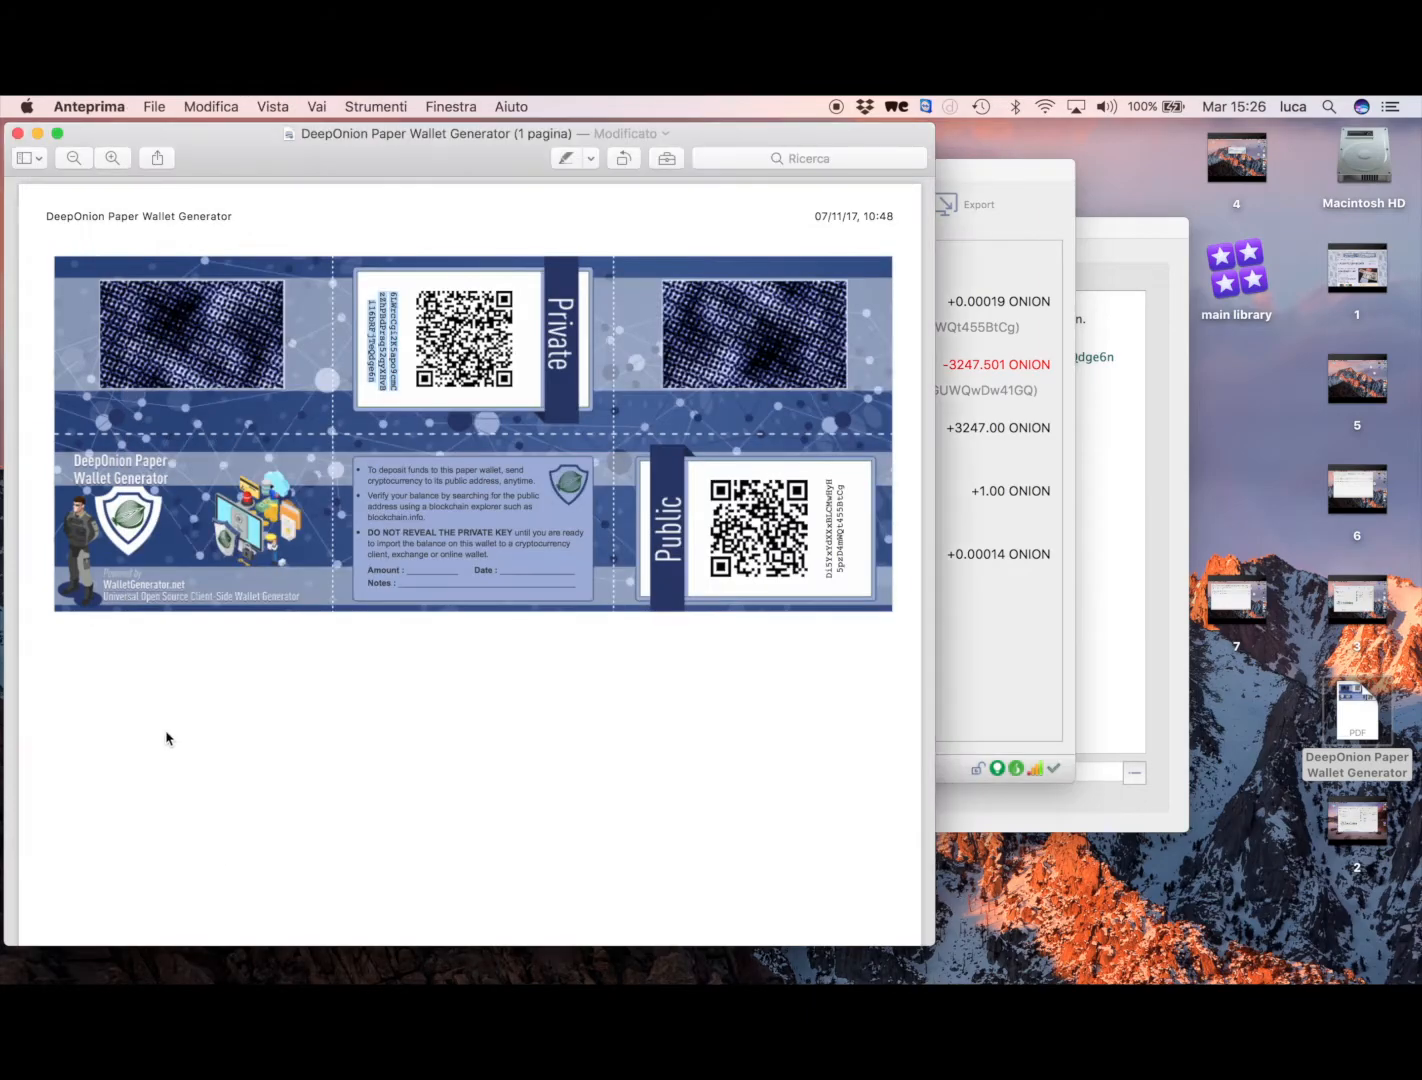
{"action": "left_click", "coordinate": [1026, 187]}
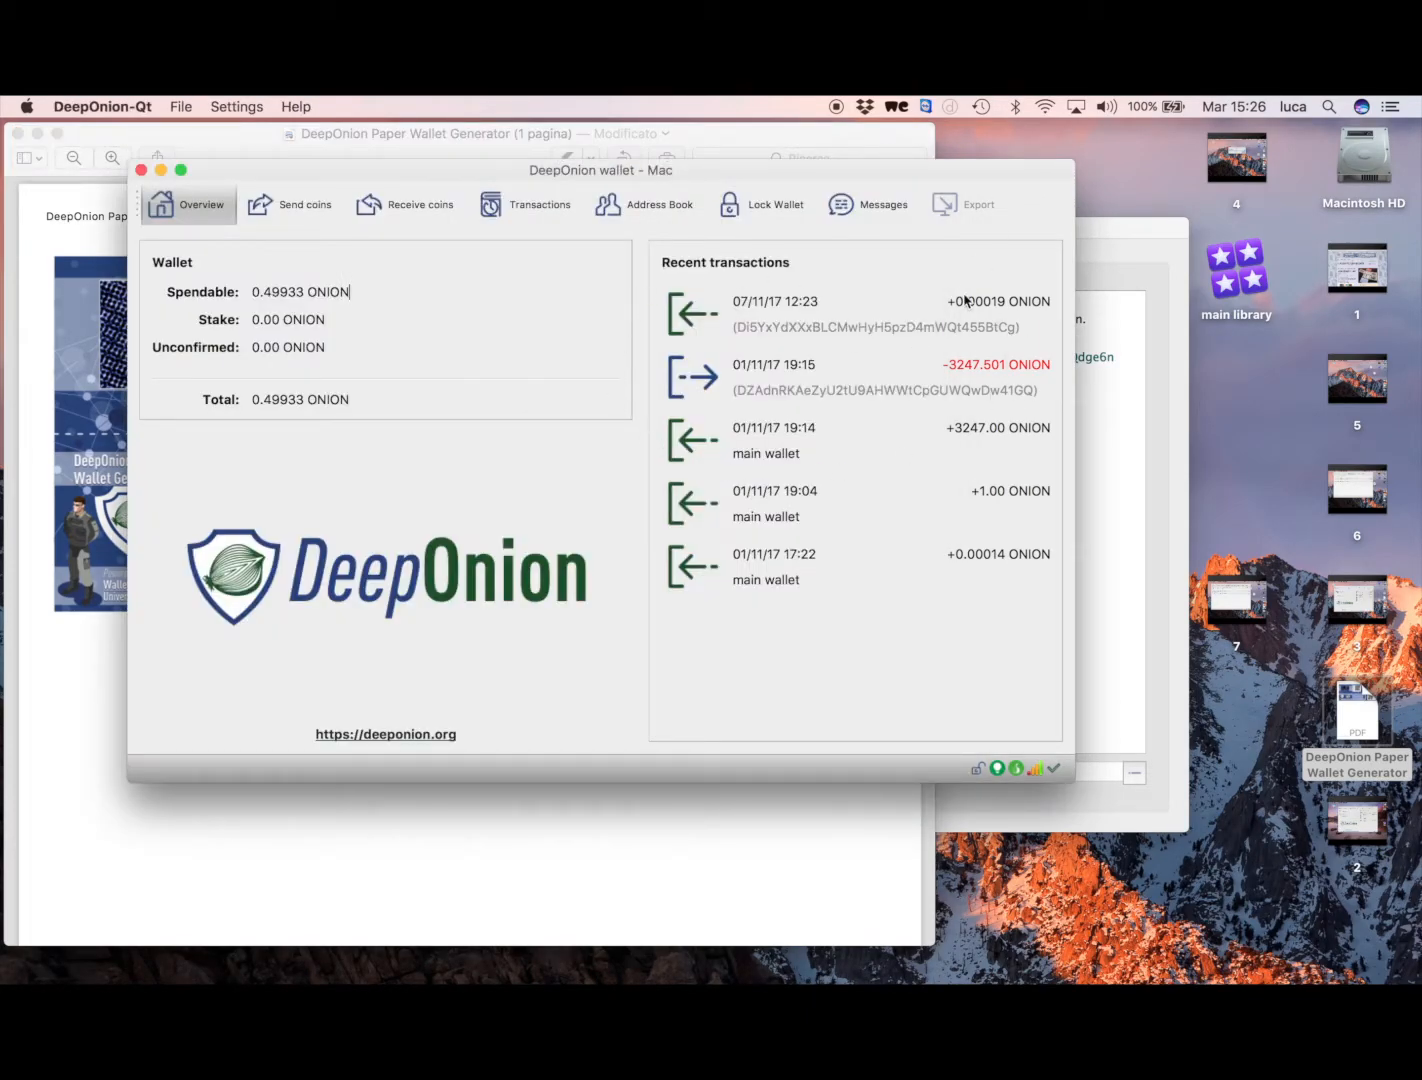
{"action": "left_click", "coordinate": [74, 710]}
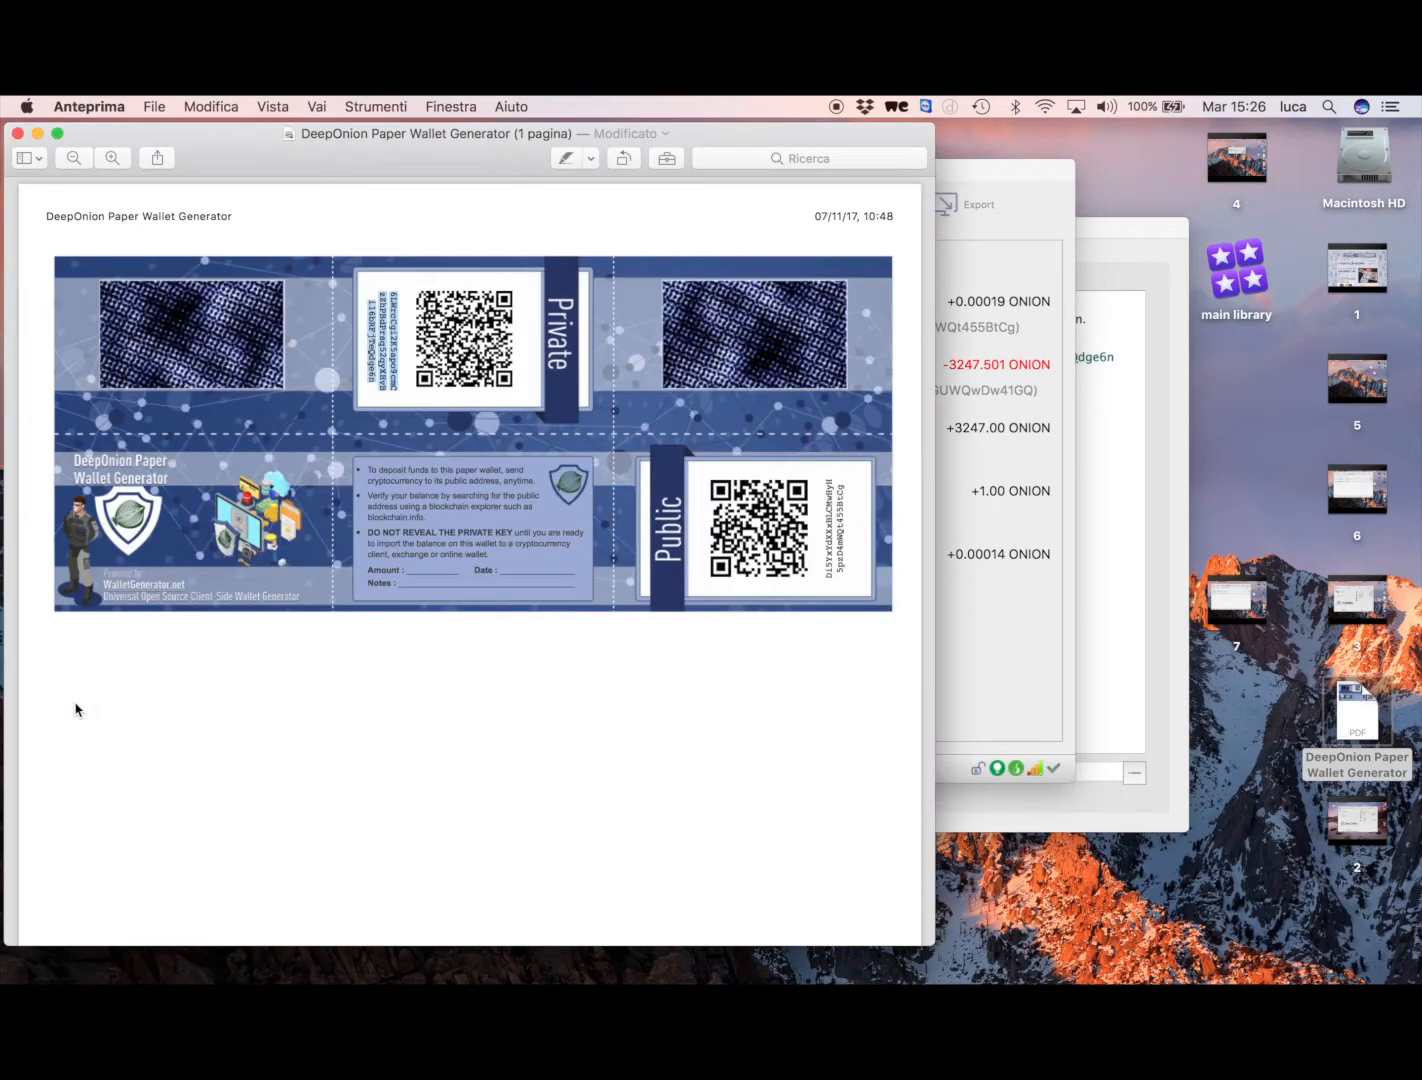
{"action": "left_click_drag", "start_coordinate": [829, 590], "coordinate": [845, 478]}
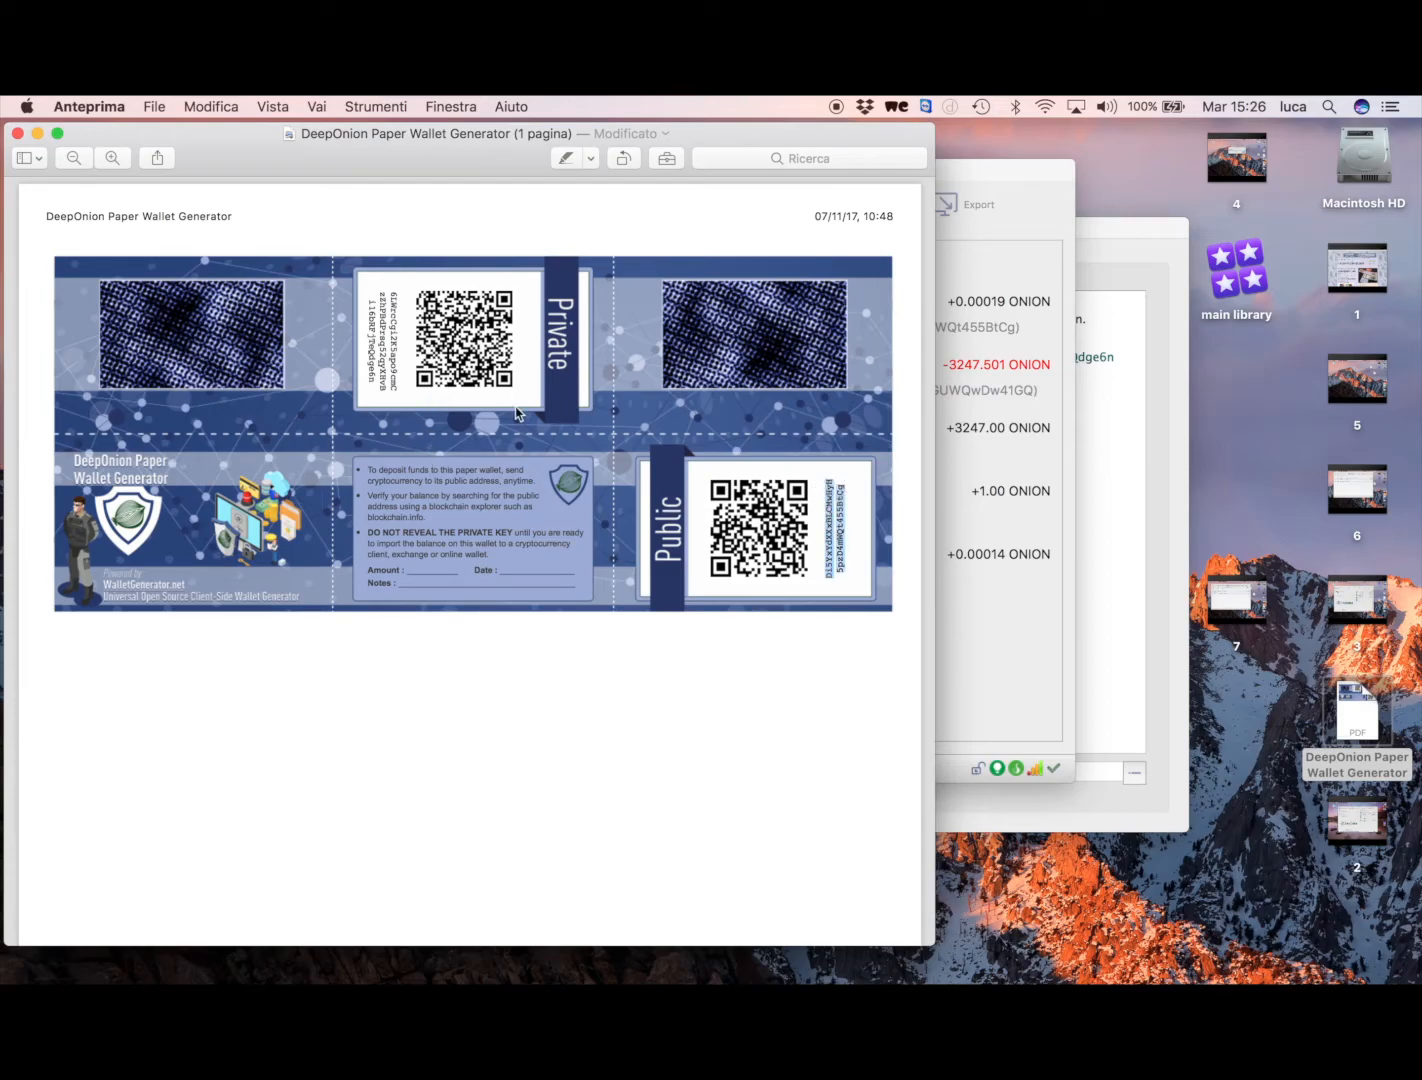
{"action": "left_click", "coordinate": [1041, 607]}
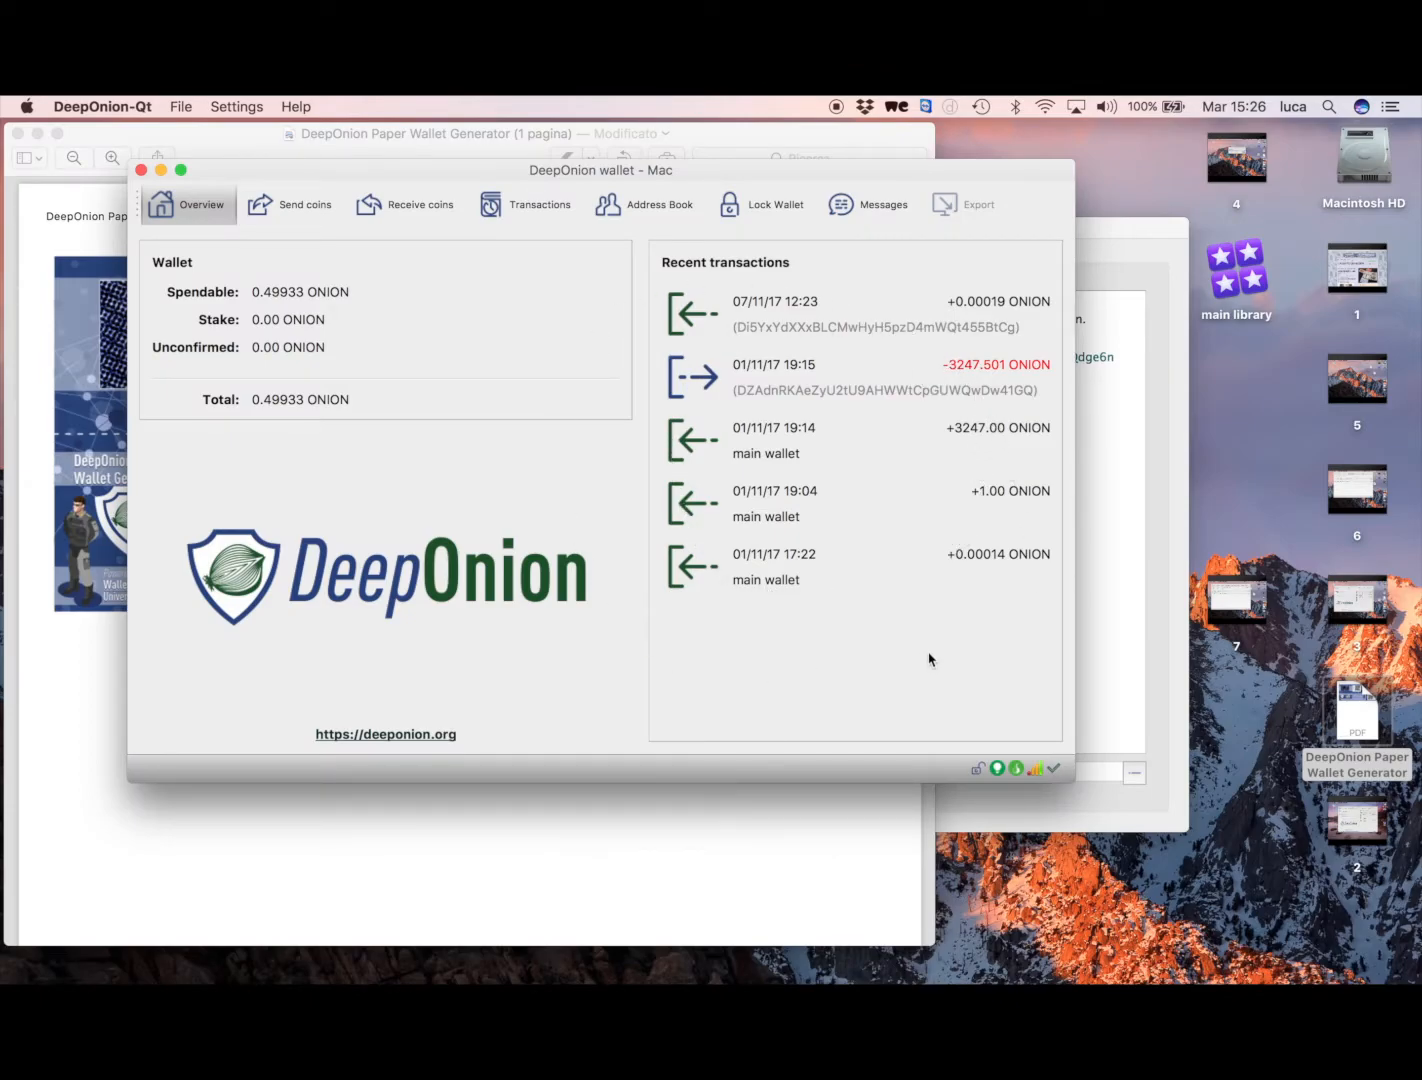
- Review the private and public sides of the paper wallet PDF and return to the wallet window
{"action": "left_click", "coordinate": [555, 857]}
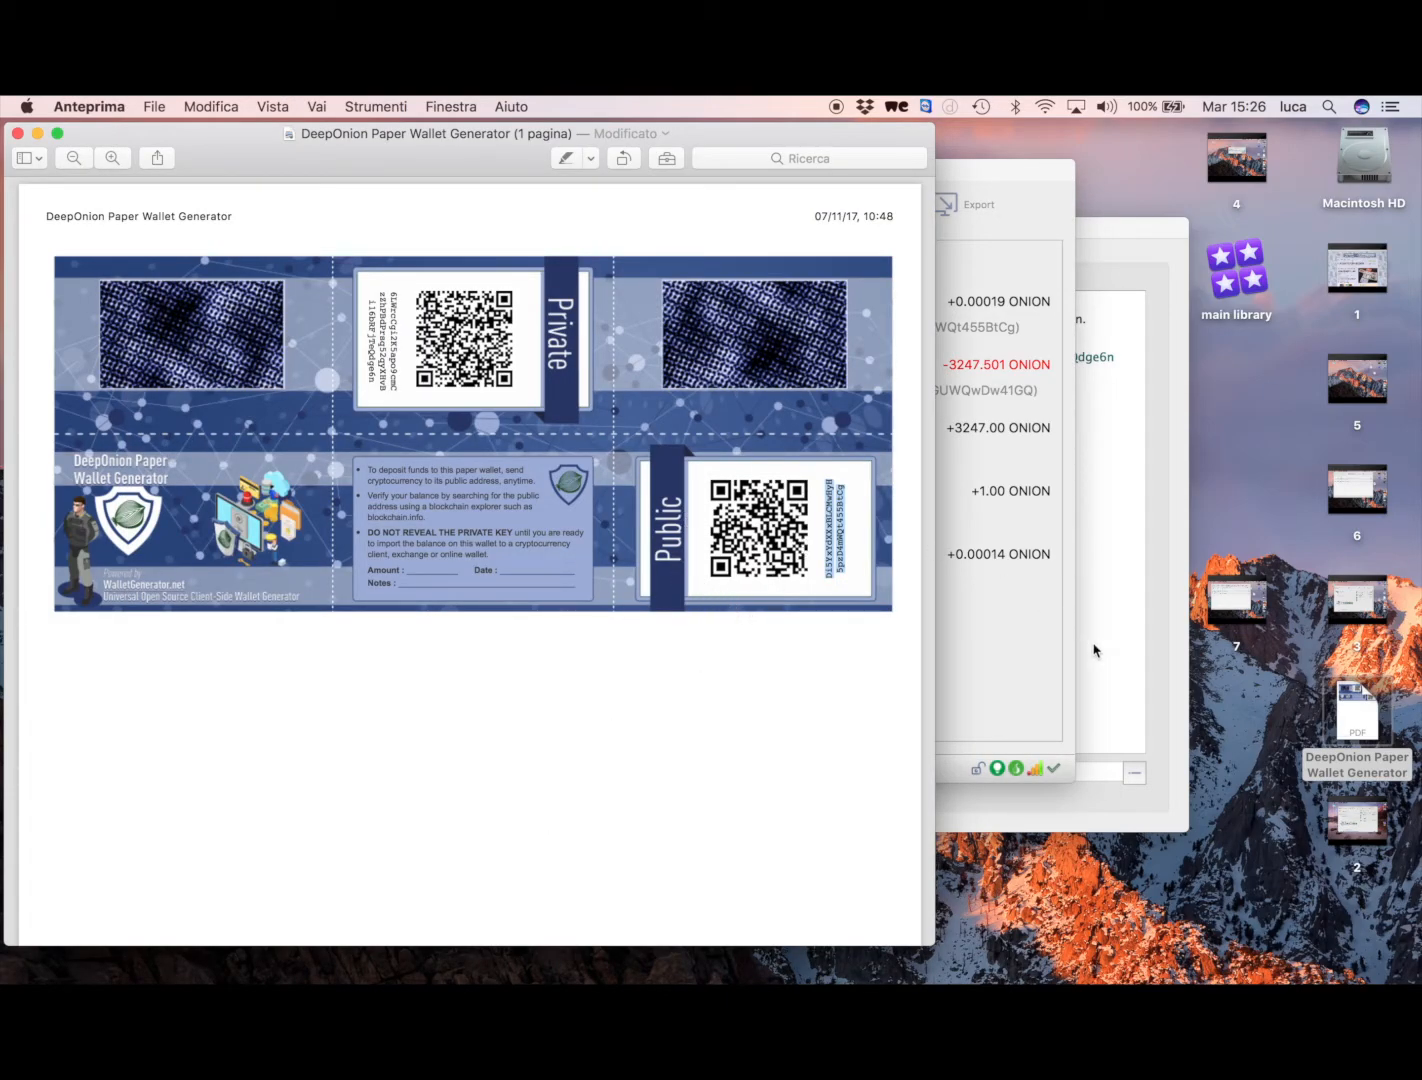
{"action": "left_click", "coordinate": [1010, 667]}
- Create a new receiving address labelled "new adress" in the DeepOnion wallet and return to the overview
{"action": "left_click", "coordinate": [448, 203]}
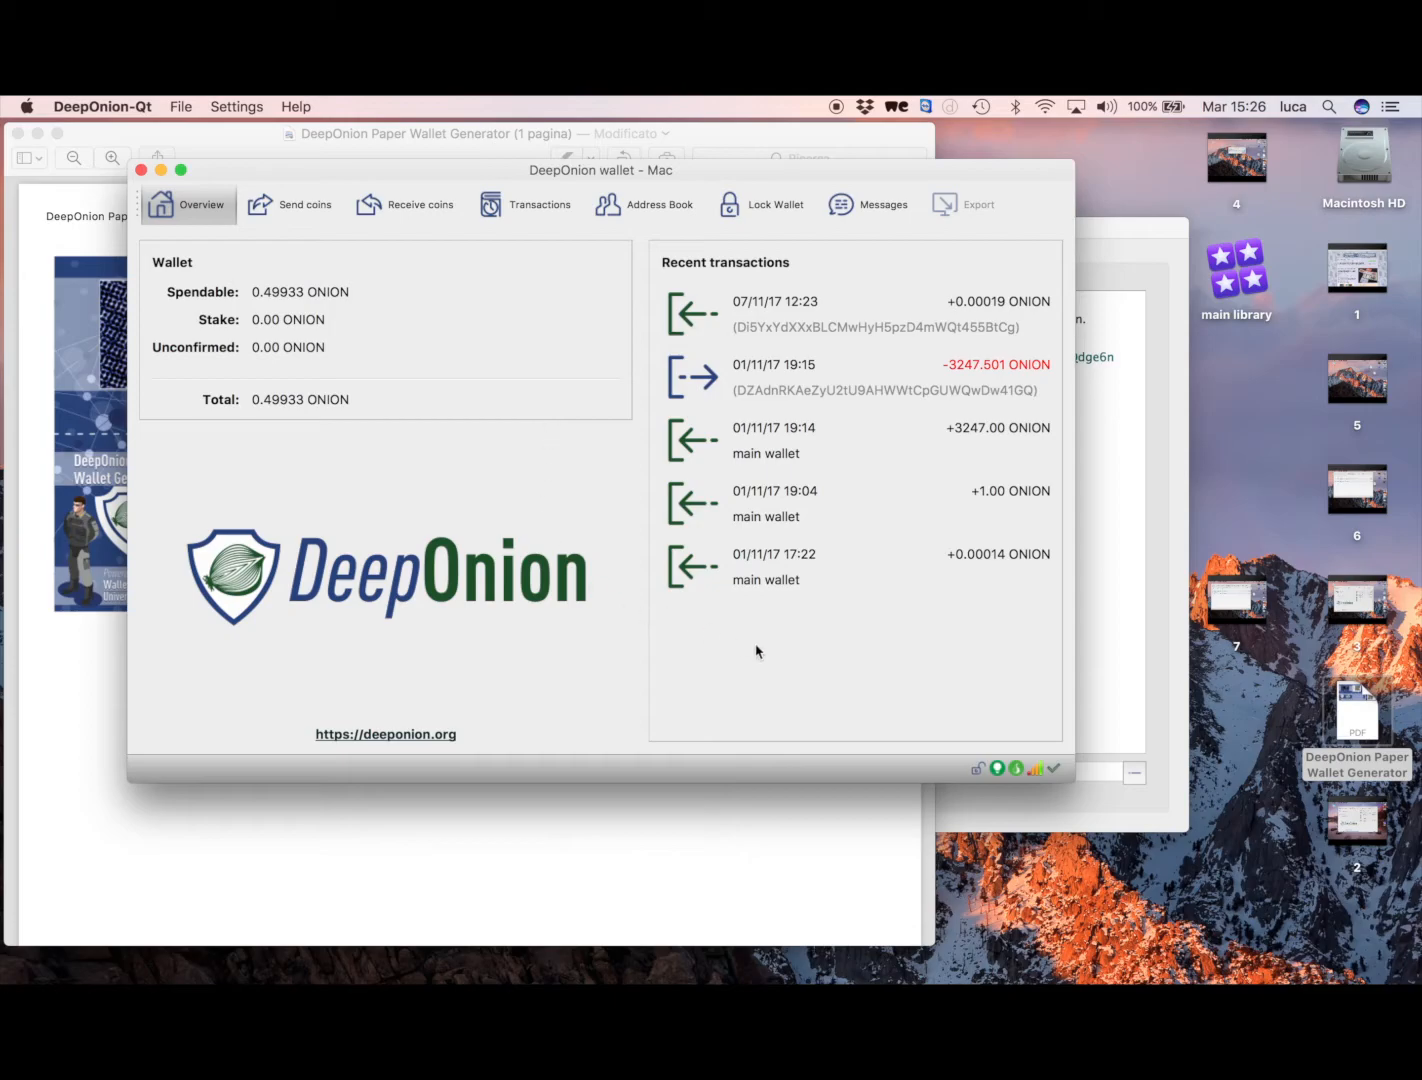
{"action": "left_click", "coordinate": [412, 206]}
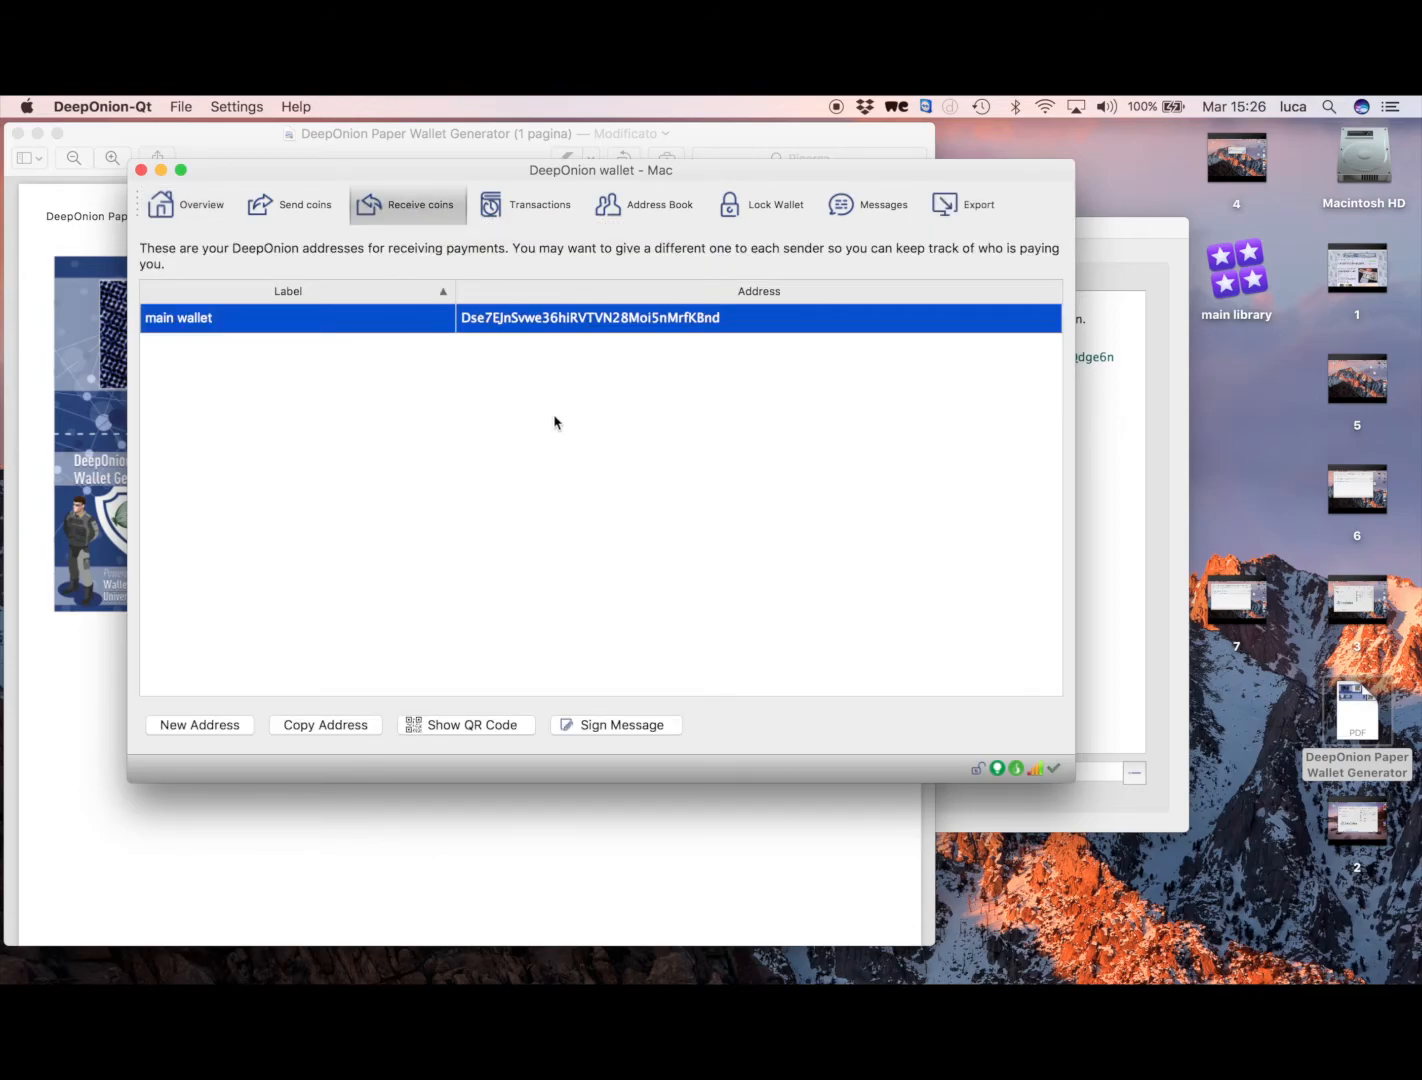
{"action": "left_click", "coordinate": [229, 726]}
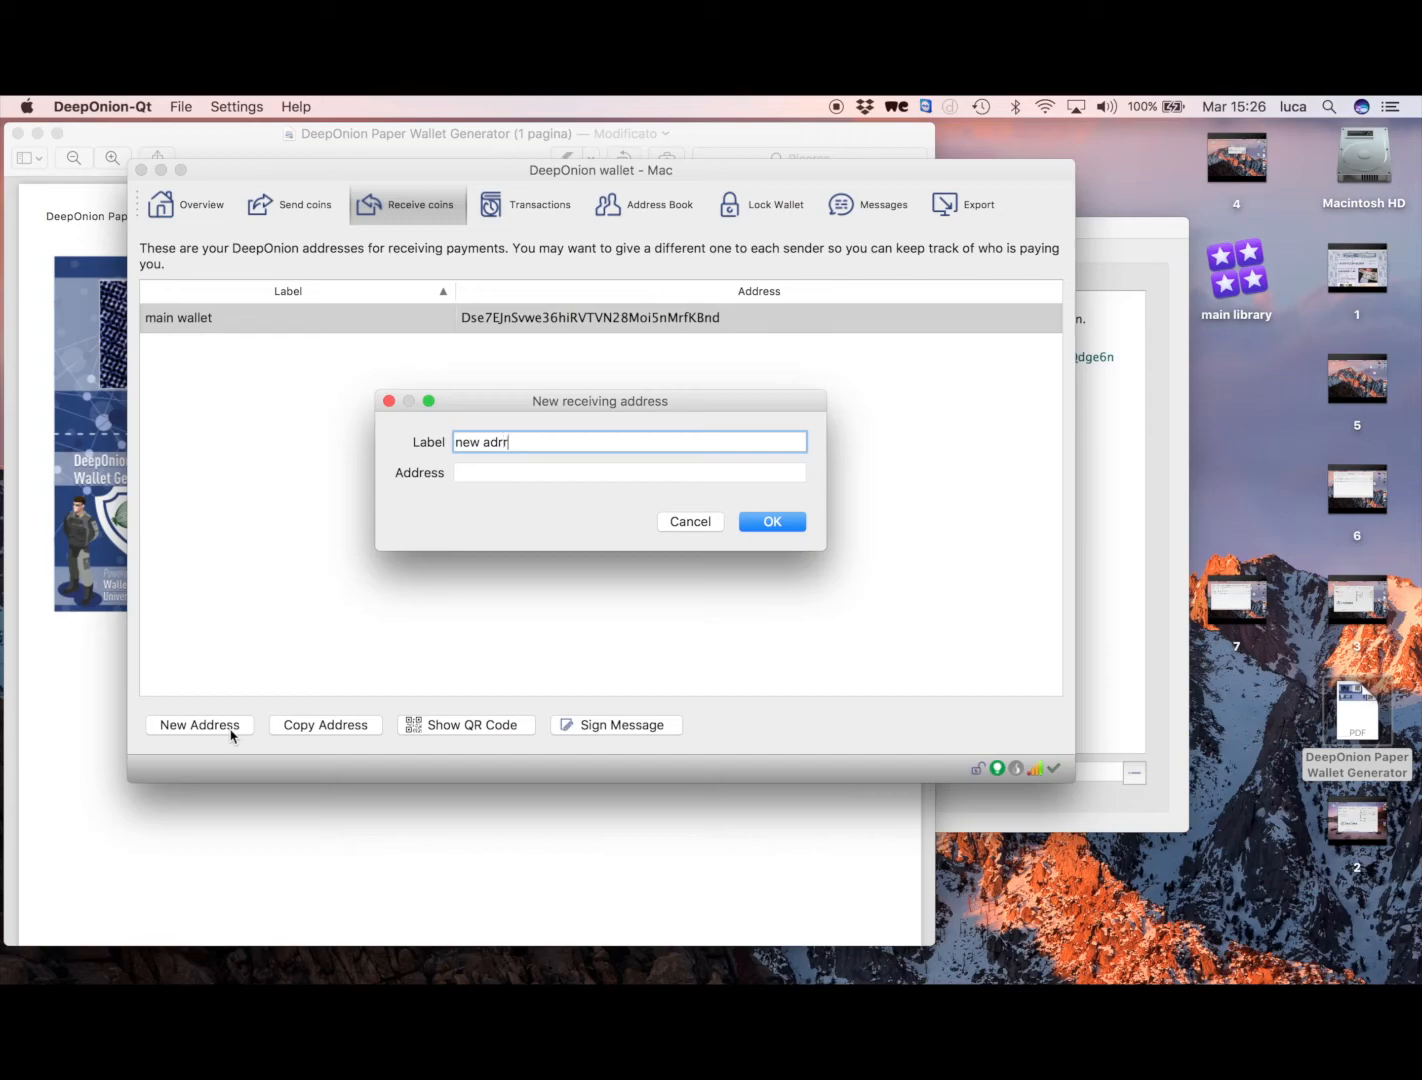
{"action": "type", "text": "new adress"}
{"action": "key", "text": "Return"}
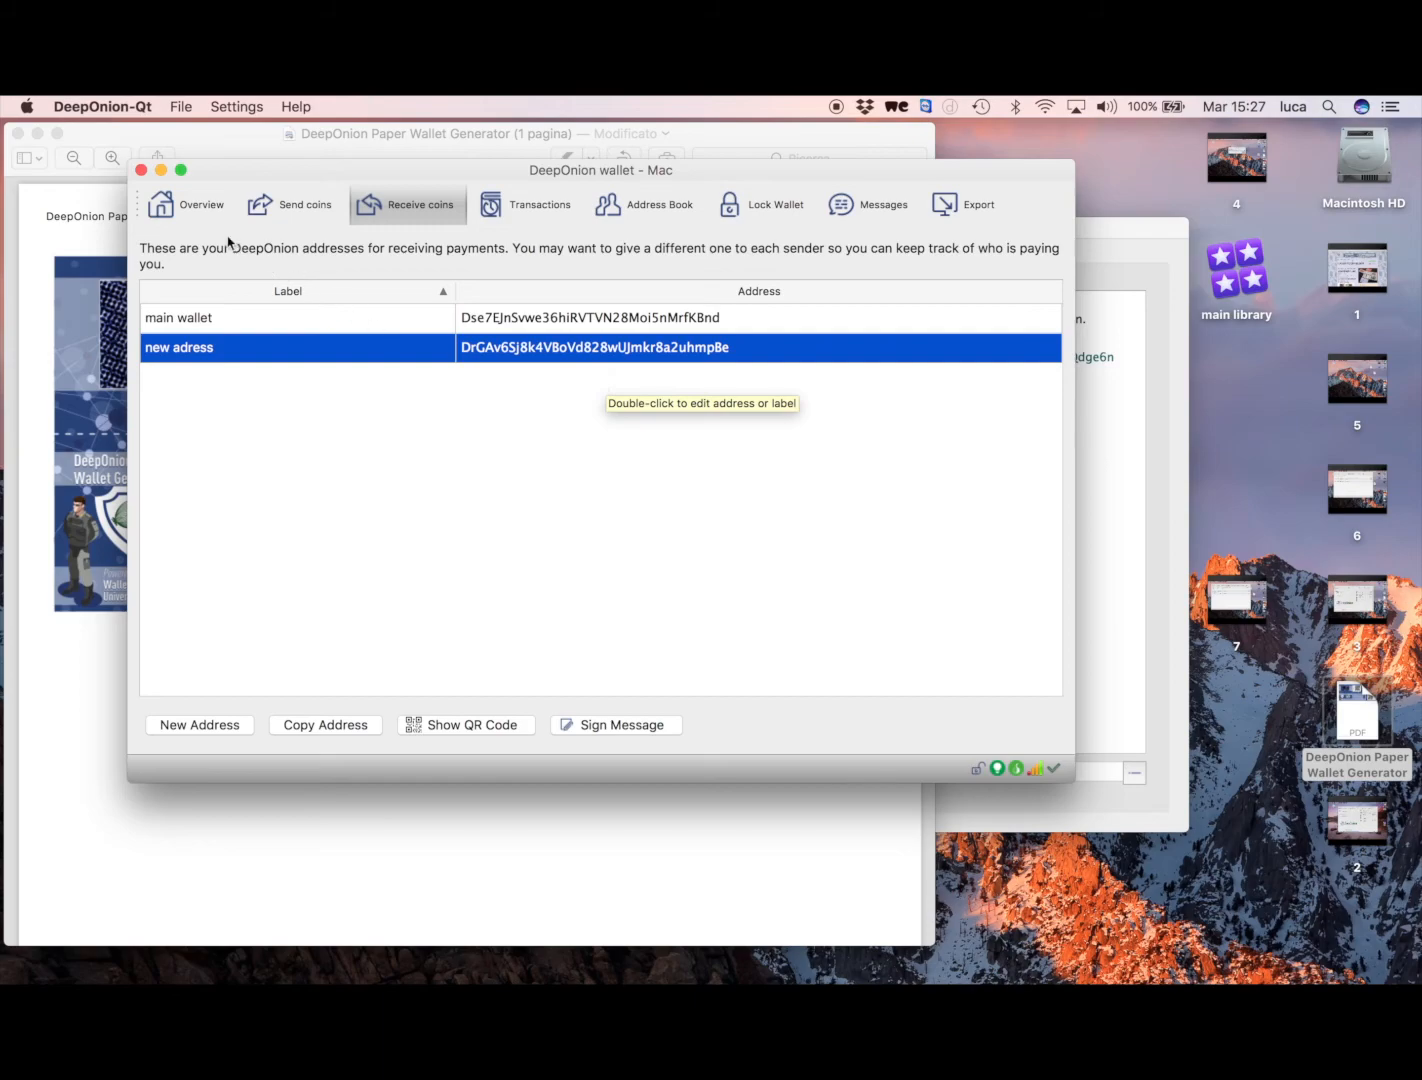
{"action": "left_click", "coordinate": [205, 206]}
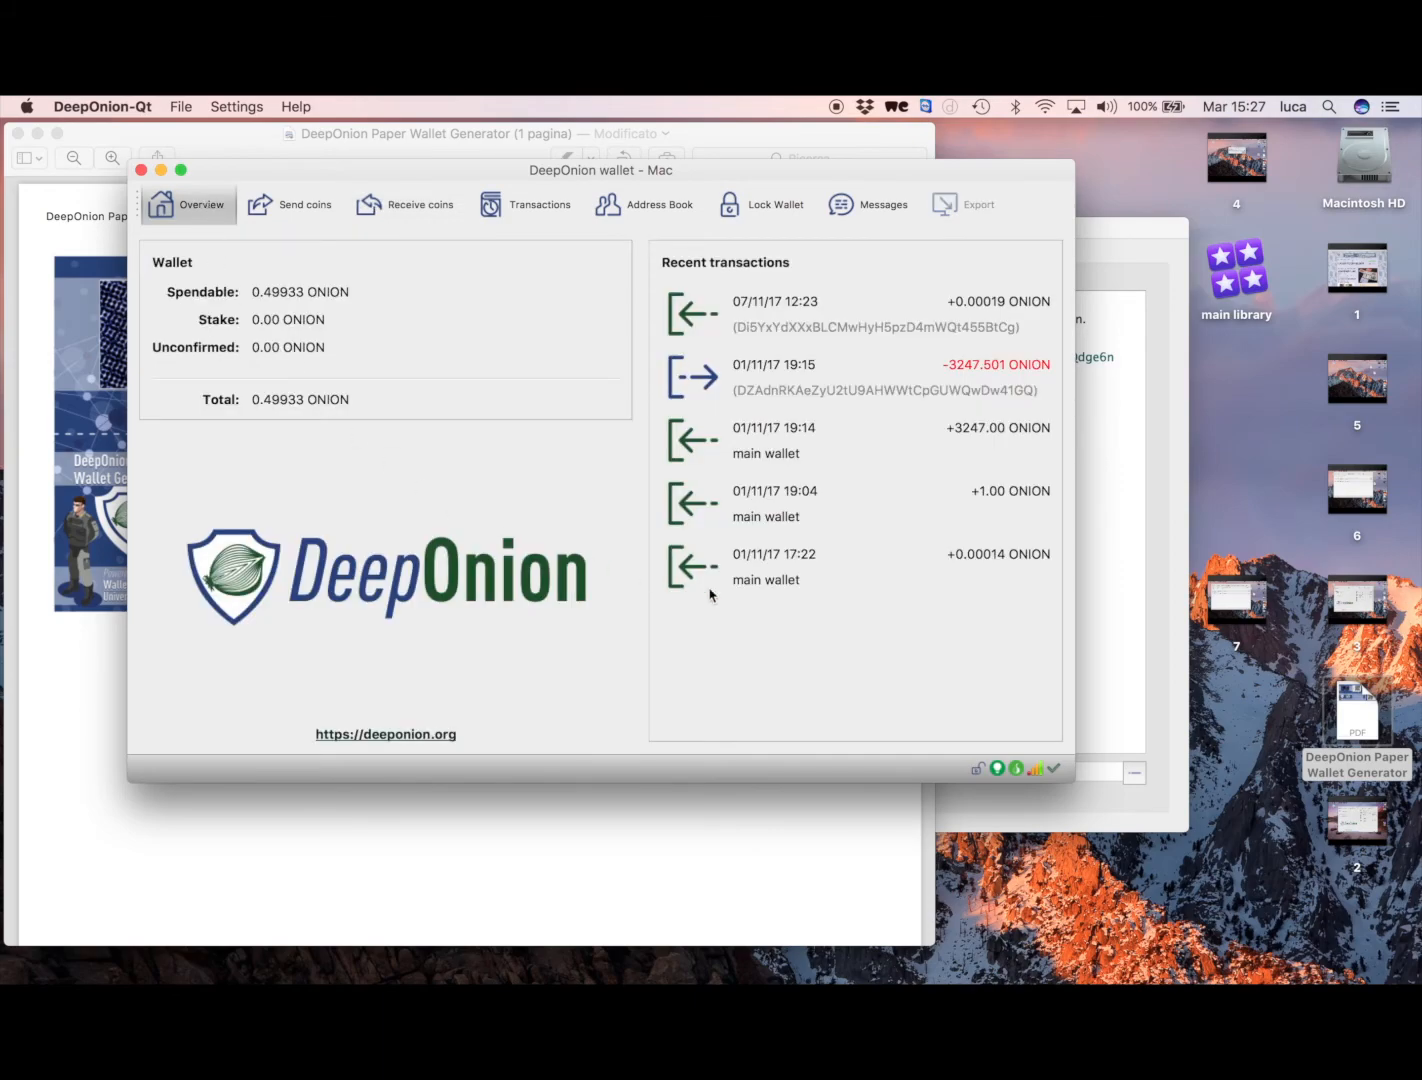